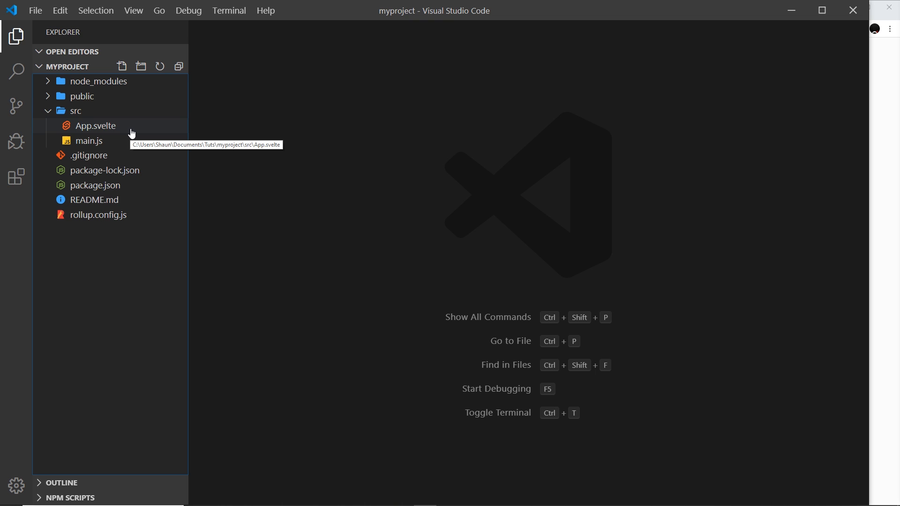
# Review App.svelte's script, main and style blocks, then switch to main.js in src
pyautogui.click(92, 126)
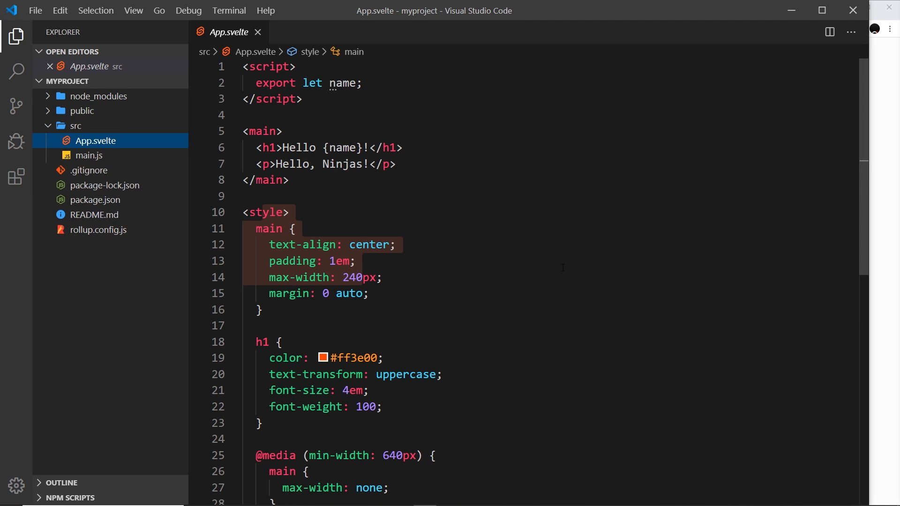
pyautogui.moveTo(304, 100); pyautogui.dragTo(243, 66)
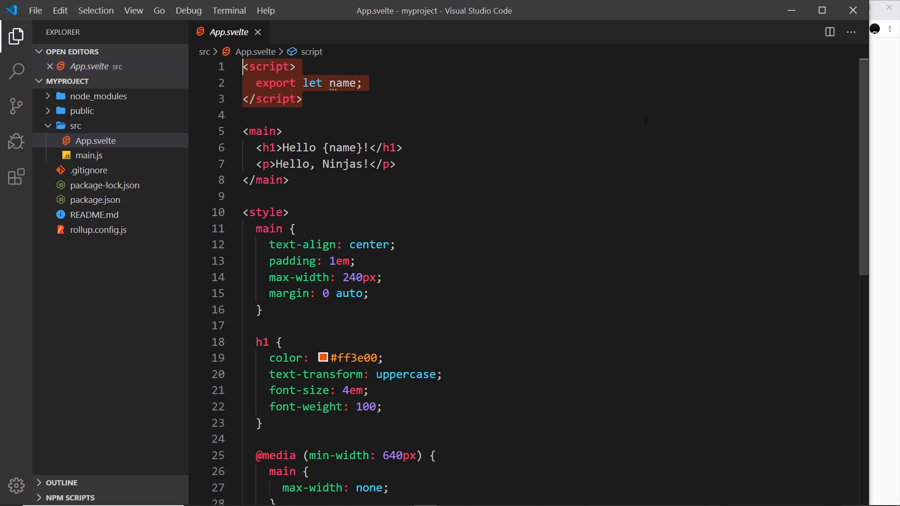
pyautogui.moveTo(290, 180); pyautogui.dragTo(239, 131)
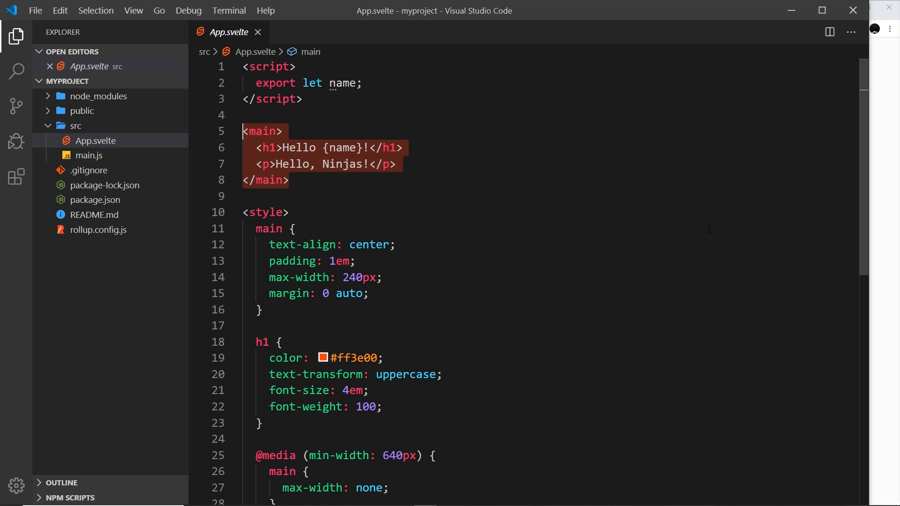
pyautogui.moveTo(271, 213); pyautogui.dragTo(371, 390)
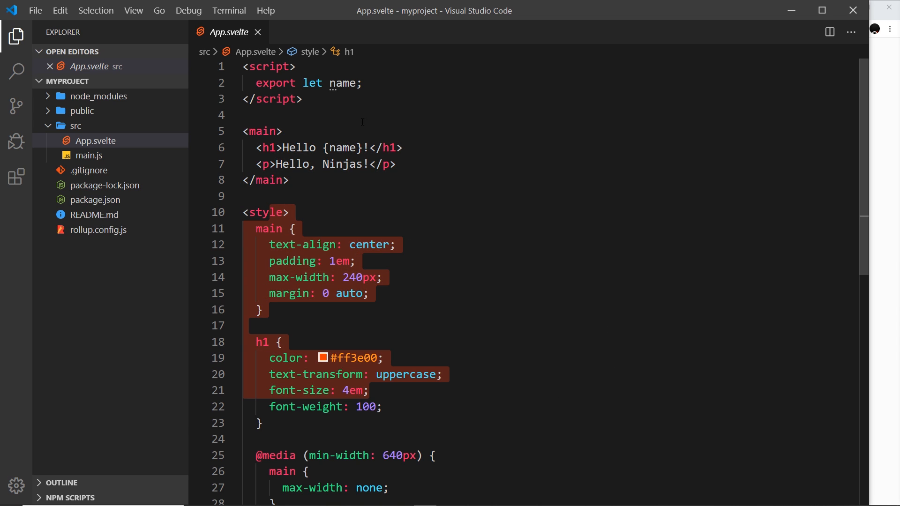
pyautogui.moveTo(289, 181); pyautogui.dragTo(248, 131)
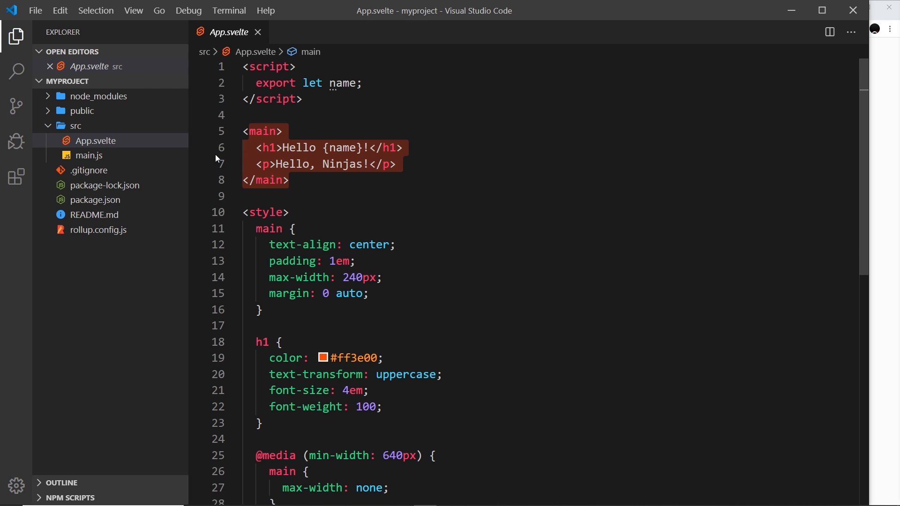
pyautogui.click(88, 156)
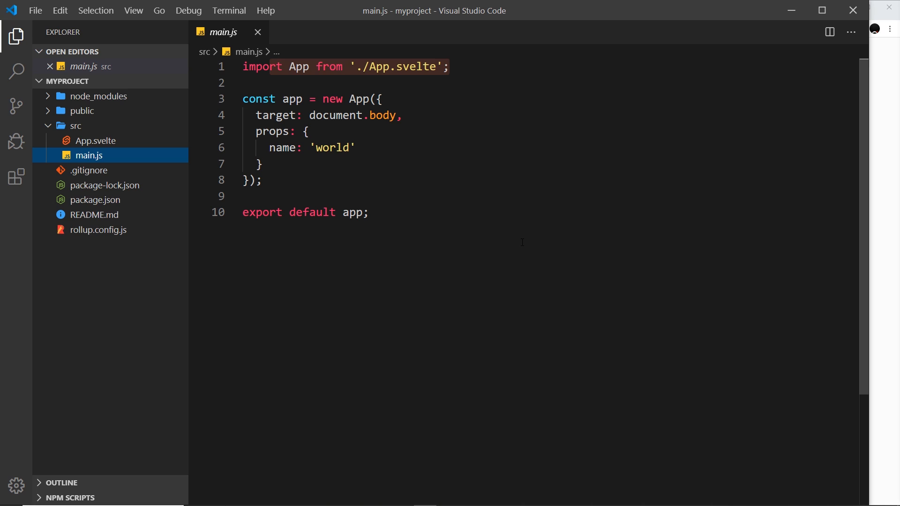
# Review main.js's App.svelte import and the new App construction, glancing at App.svelte
pyautogui.click(527, 224)
pyautogui.moveTo(472, 69); pyautogui.dragTo(271, 67)
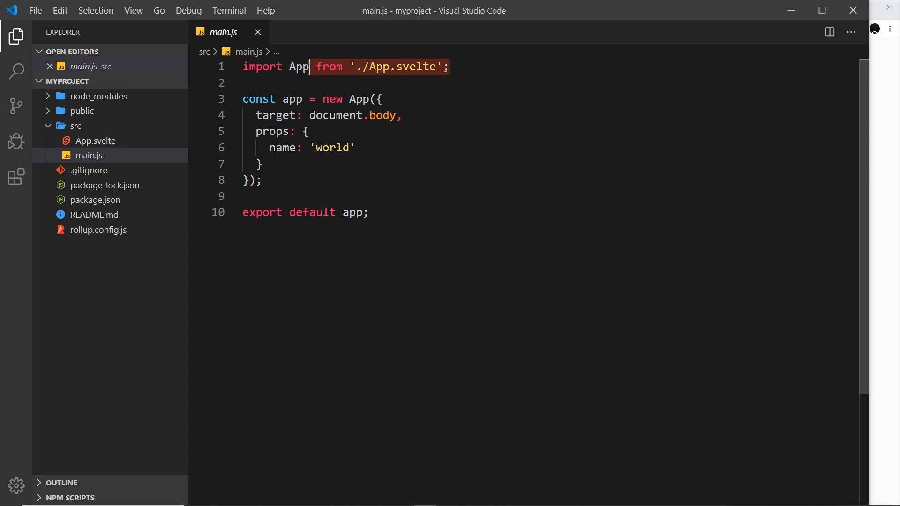
pyautogui.click(95, 141)
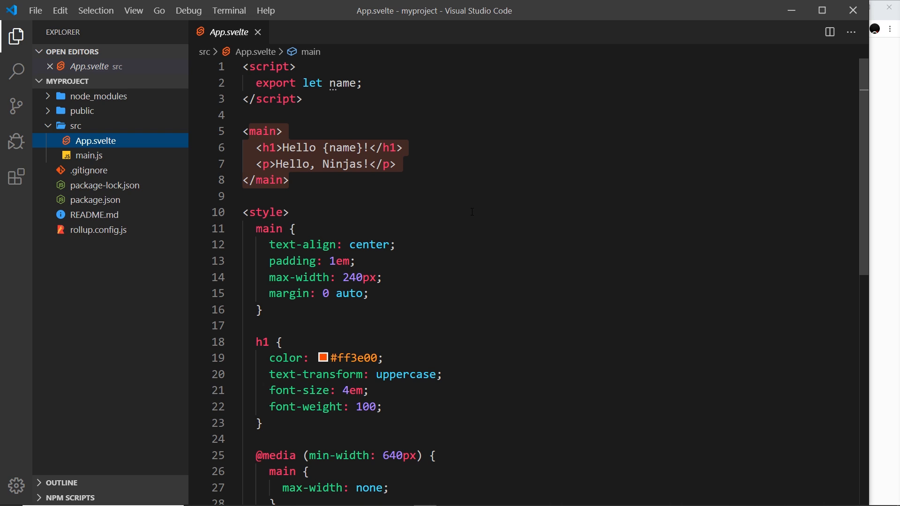
pyautogui.click(89, 155)
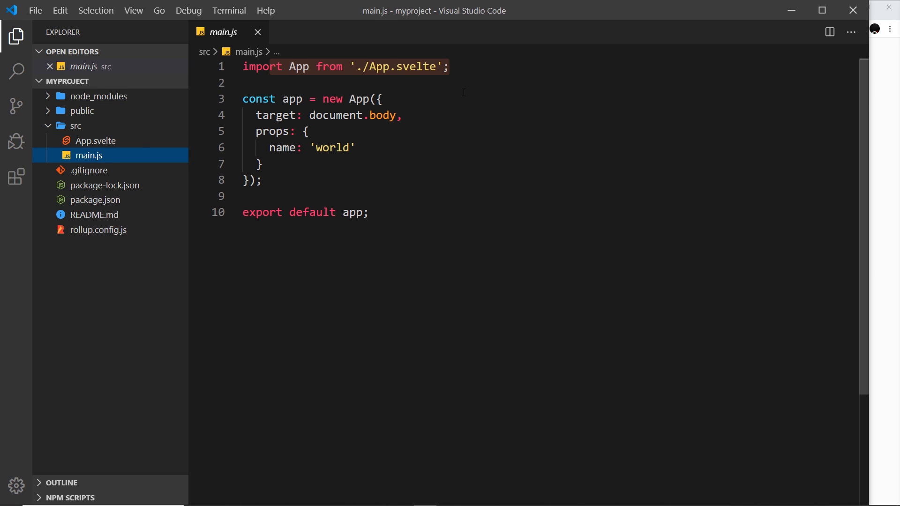
pyautogui.click(382, 99)
pyautogui.moveTo(450, 67); pyautogui.dragTo(242, 67)
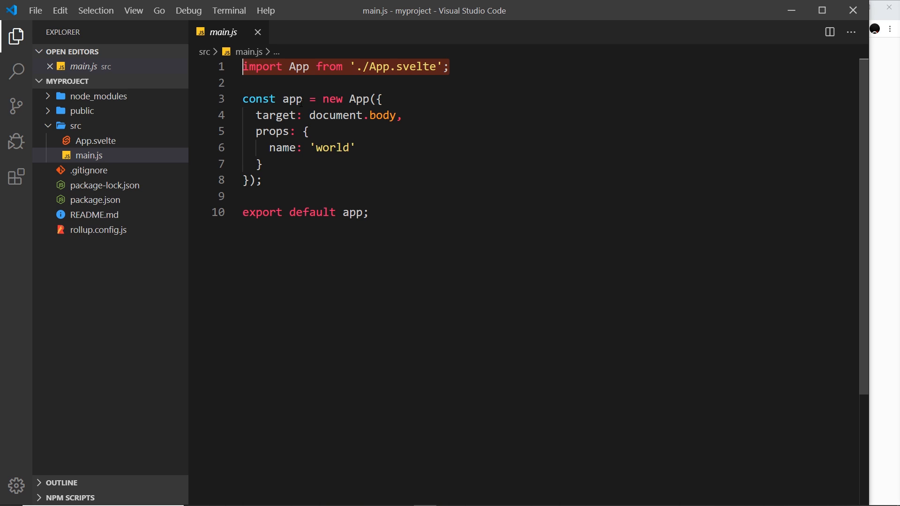
pyautogui.moveTo(323, 100); pyautogui.dragTo(384, 99)
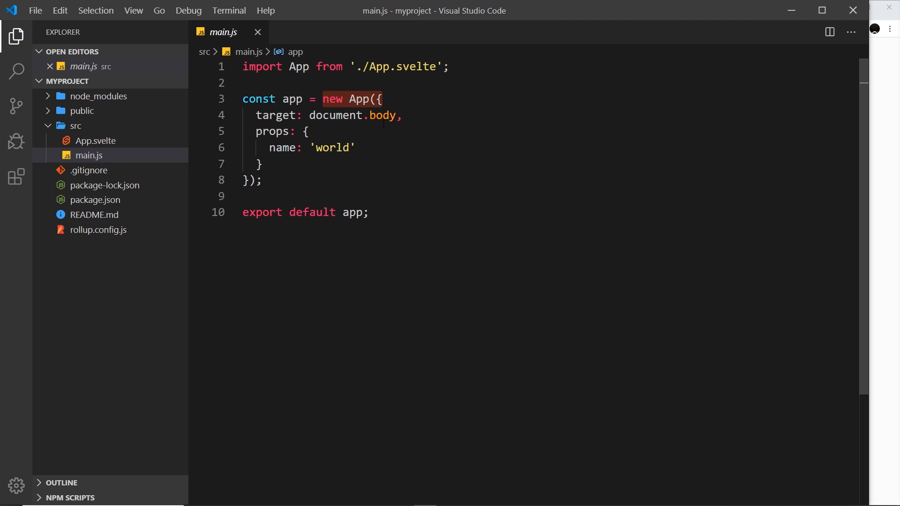
# Examine the options object passed to App, its target and document.body
pyautogui.click(365, 148)
pyautogui.click(258, 115)
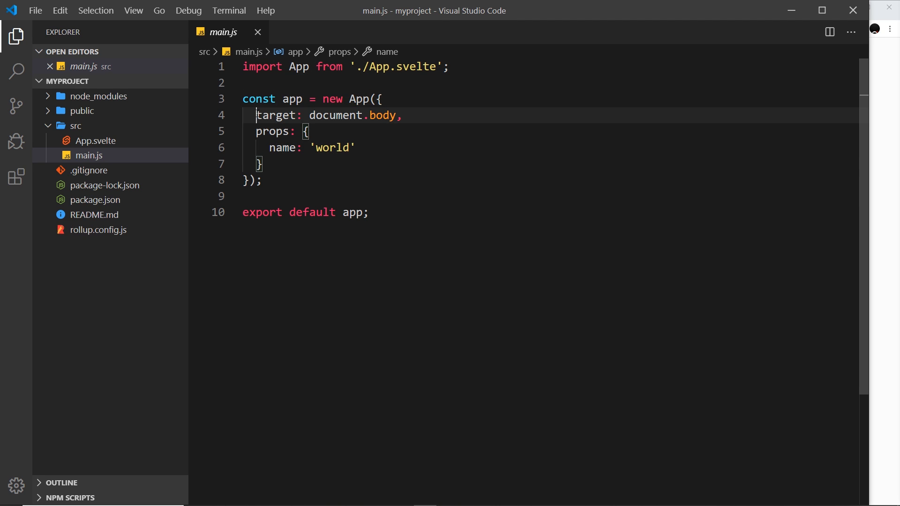
pyautogui.moveTo(379, 99); pyautogui.dragTo(263, 164)
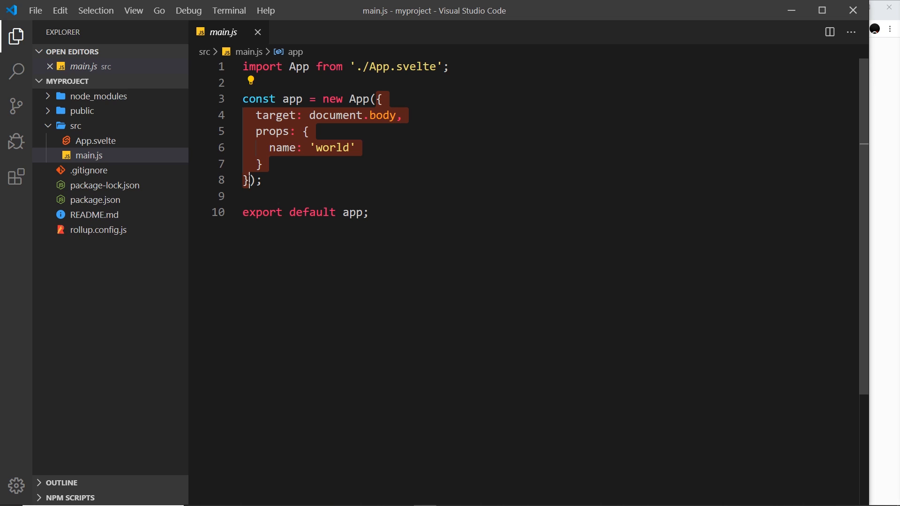
pyautogui.click(267, 180)
pyautogui.doubleClick(274, 116)
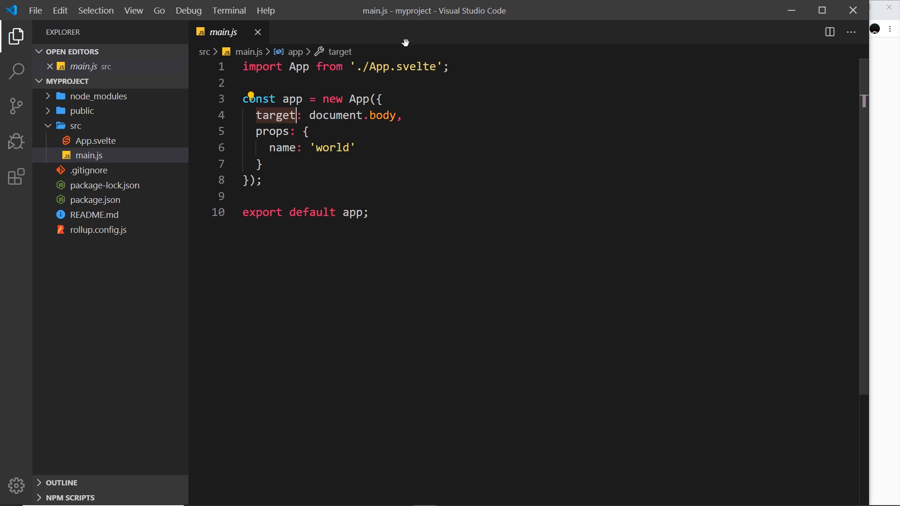
pyautogui.doubleClick(299, 66)
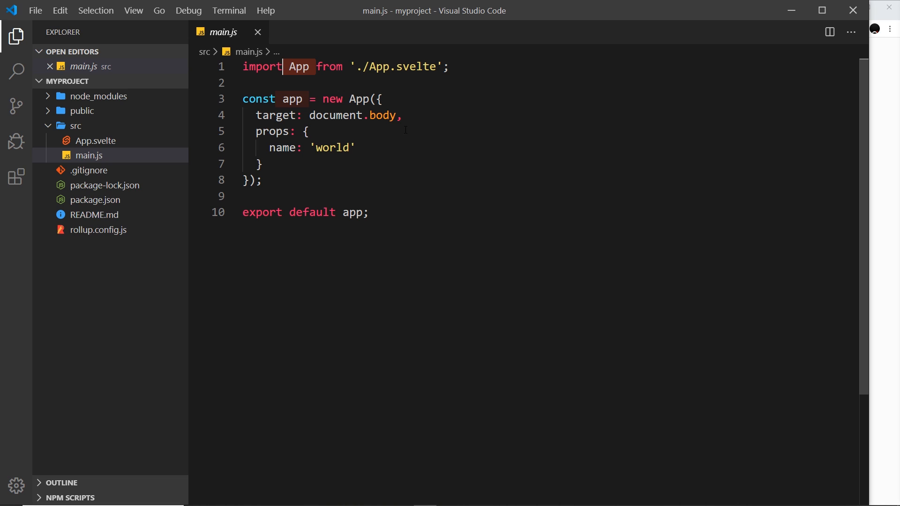
pyautogui.moveTo(405, 115)
pyautogui.mouseDown()
pyautogui.moveTo(309, 132)
pyautogui.moveTo(309, 115)
pyautogui.mouseUp()
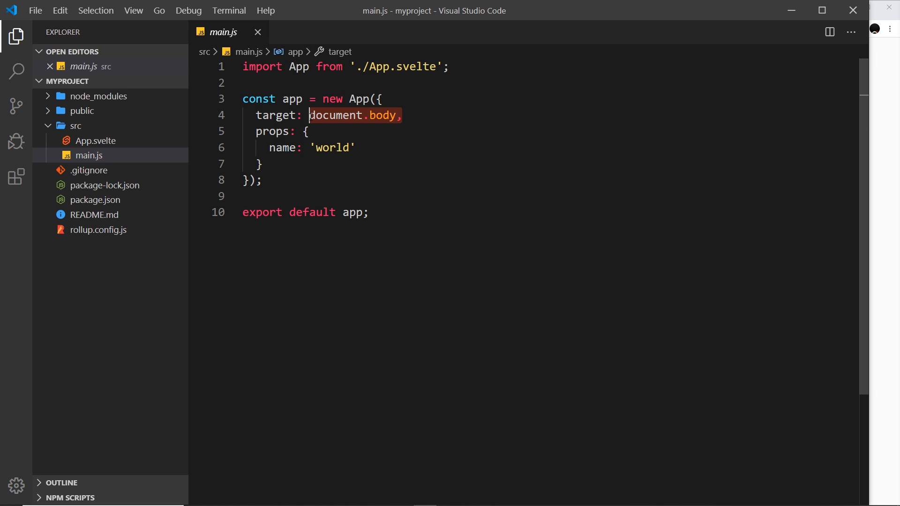
pyautogui.click(288, 66)
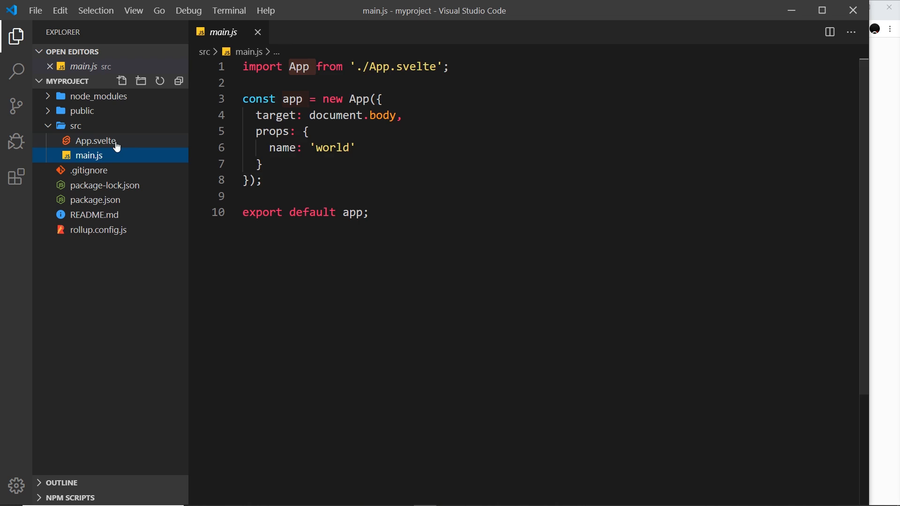
# Compare App.svelte's main block with the document.body target in main.js
pyautogui.click(95, 141)
pyautogui.moveTo(296, 180)
pyautogui.mouseDown()
pyautogui.moveTo(243, 147)
pyautogui.moveTo(235, 131)
pyautogui.mouseUp()
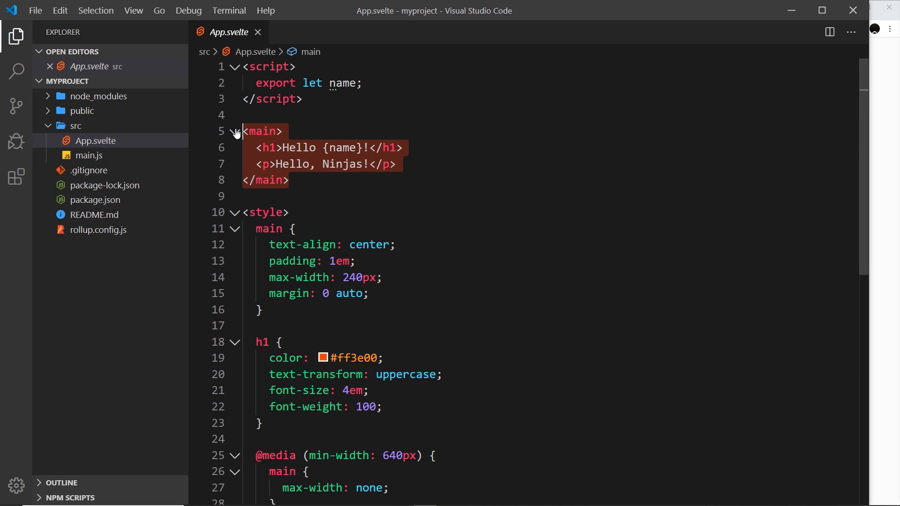
pyautogui.click(88, 156)
pyautogui.moveTo(403, 115); pyautogui.dragTo(309, 116)
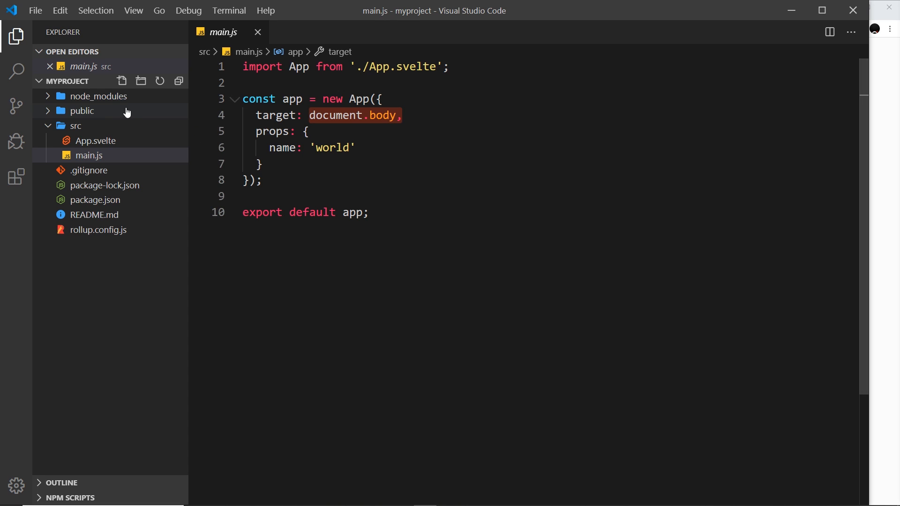
# Open index.html from the public folder and bring up the running Svelte app in Chrome
pyautogui.click(82, 111)
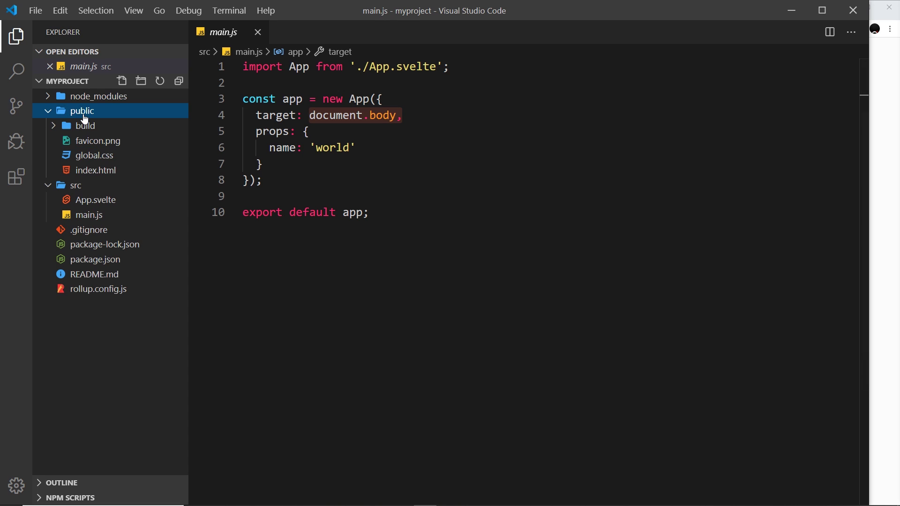
pyautogui.click(94, 170)
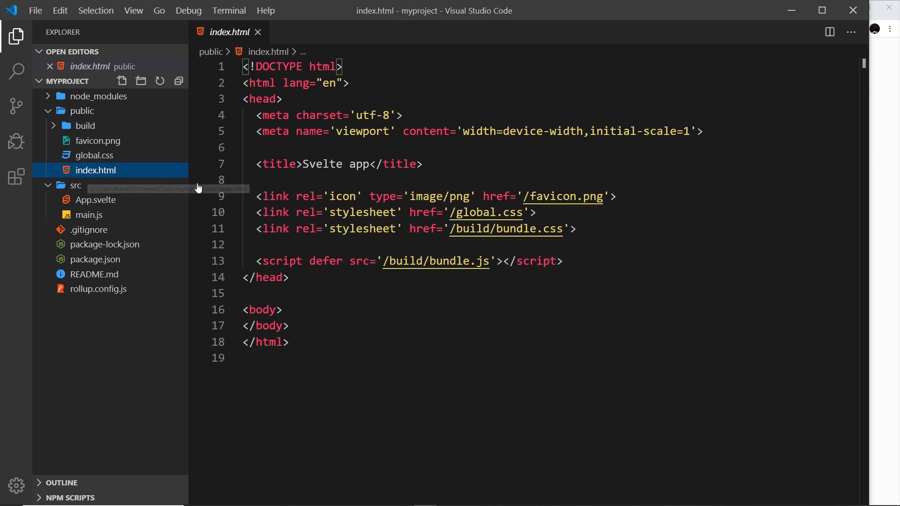
pyautogui.click(885, 129)
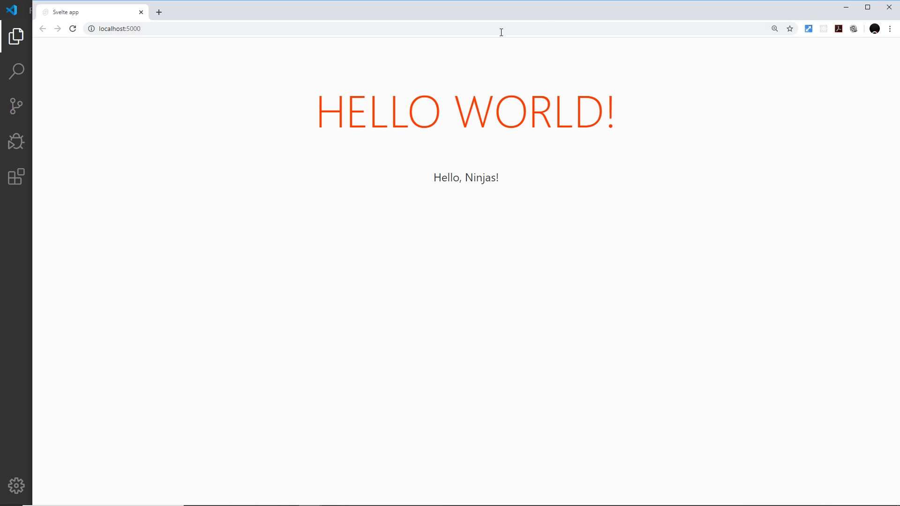
# Inspect the page in DevTools to see the main element in the body, then return to VS Code
pyautogui.rightClick(721, 189)
pyautogui.click(785, 308)
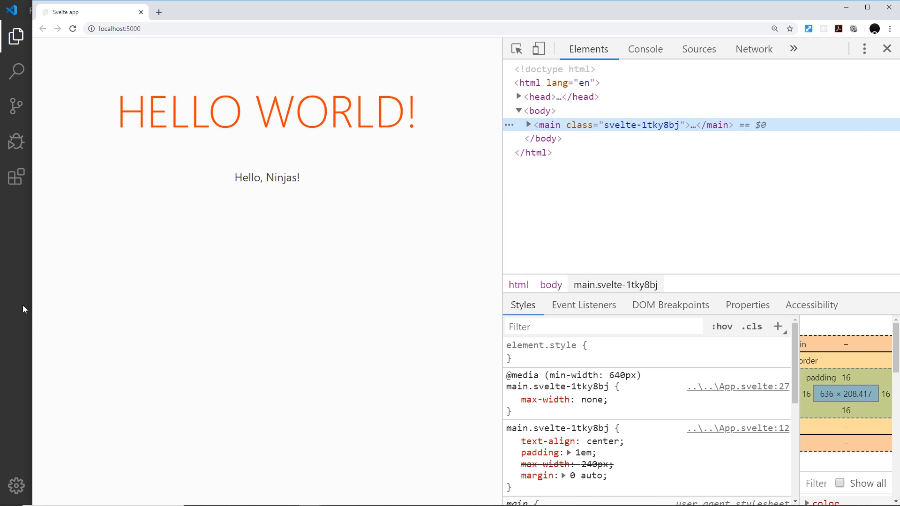
pyautogui.click(22, 305)
# Point out document.body in main.js, then index.html's empty body element
pyautogui.click(89, 215)
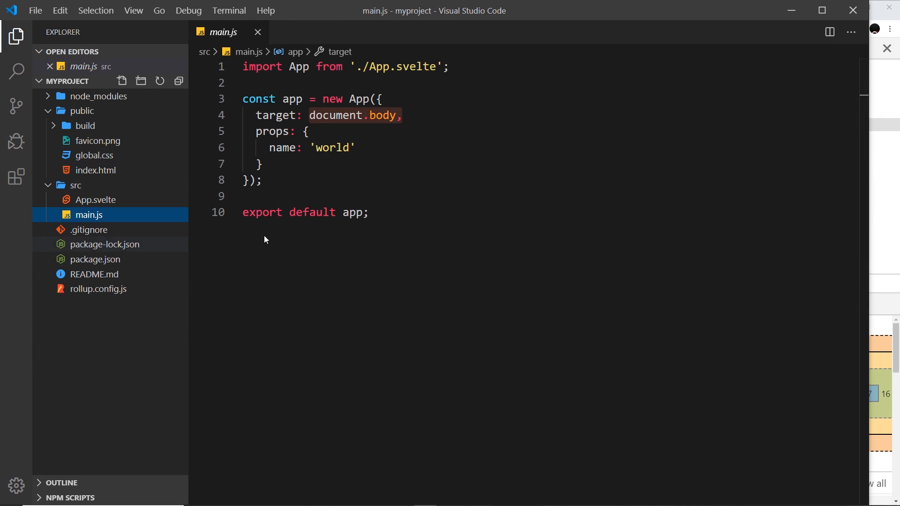
pyautogui.click(445, 115)
pyautogui.moveTo(402, 115); pyautogui.dragTo(309, 115)
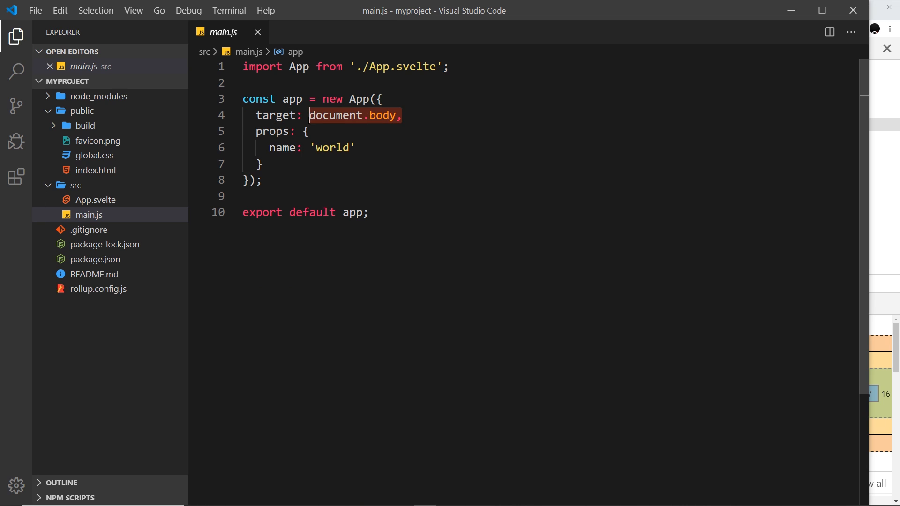
pyautogui.click(96, 170)
pyautogui.click(493, 147)
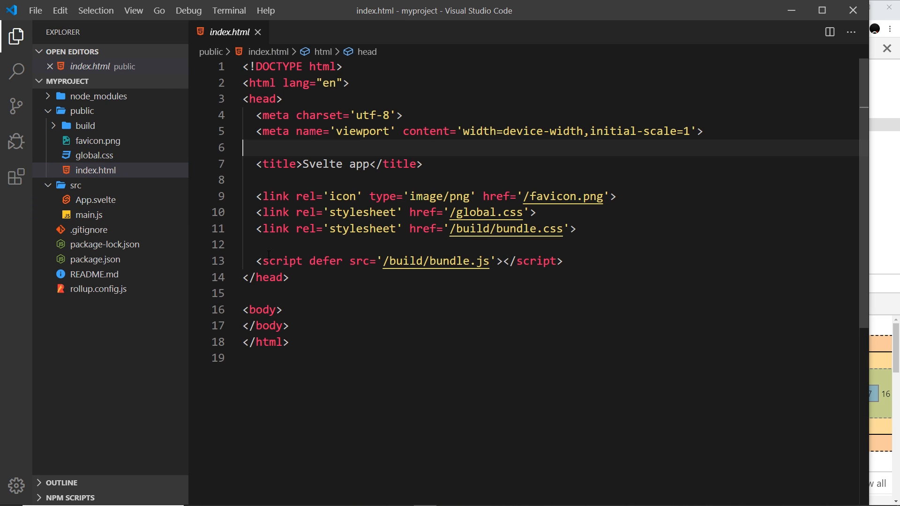
pyautogui.click(312, 311)
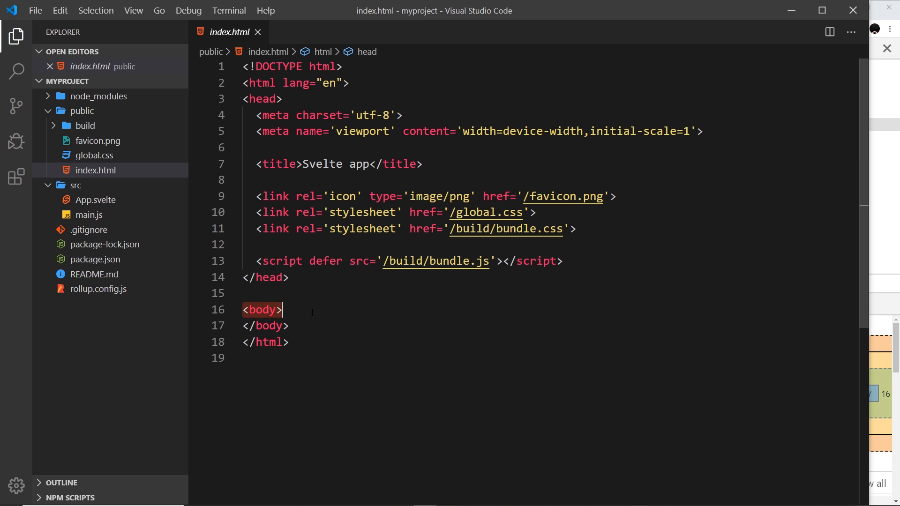
pyautogui.moveTo(312, 313); pyautogui.dragTo(320, 326)
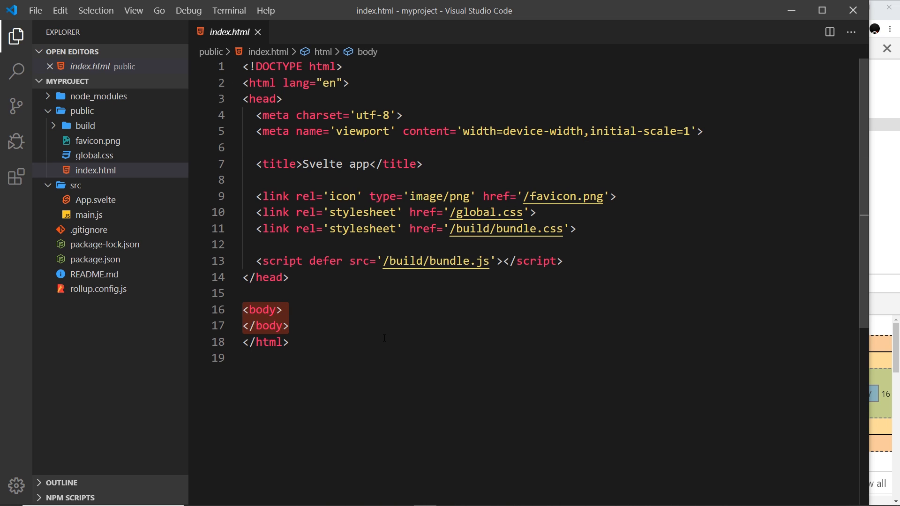
# Cycle through App.svelte and index.html back to main.js, pointing out the App.svelte import
pyautogui.click(95, 199)
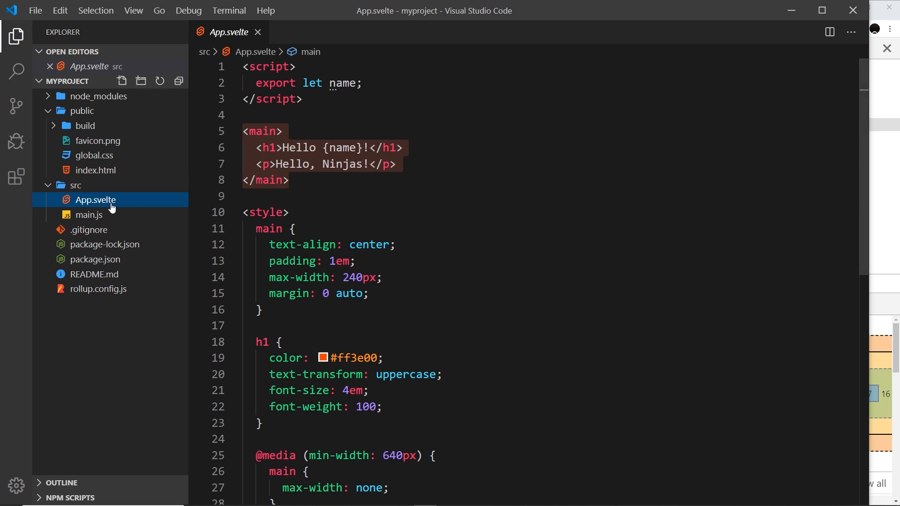
pyautogui.click(96, 171)
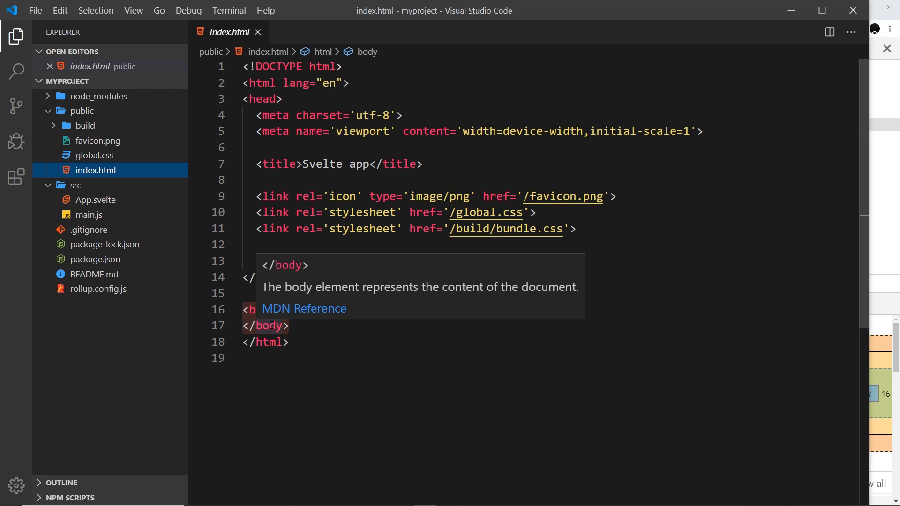
pyautogui.click(88, 215)
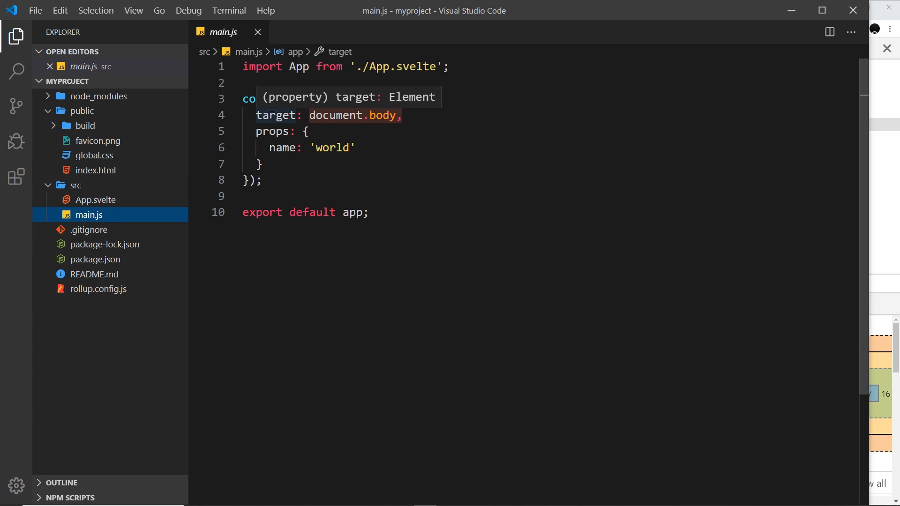
pyautogui.moveTo(289, 66); pyautogui.dragTo(451, 66)
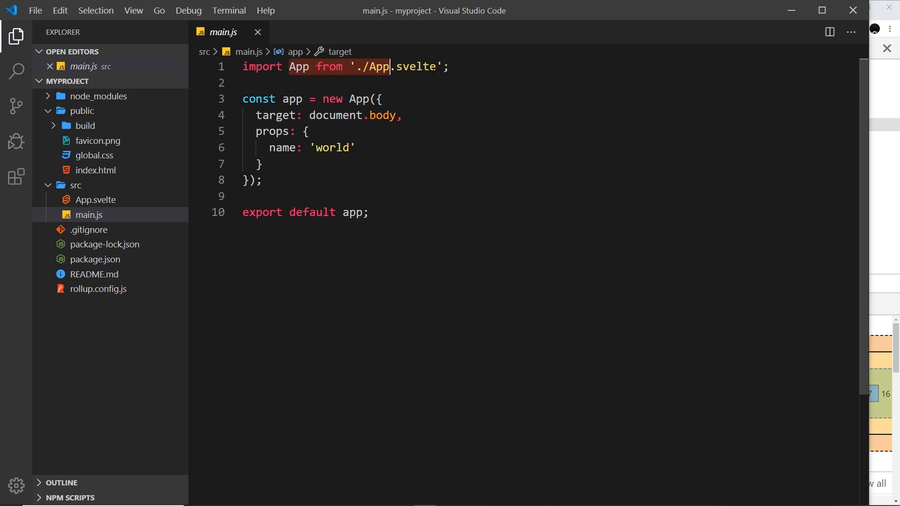
pyautogui.click(391, 66)
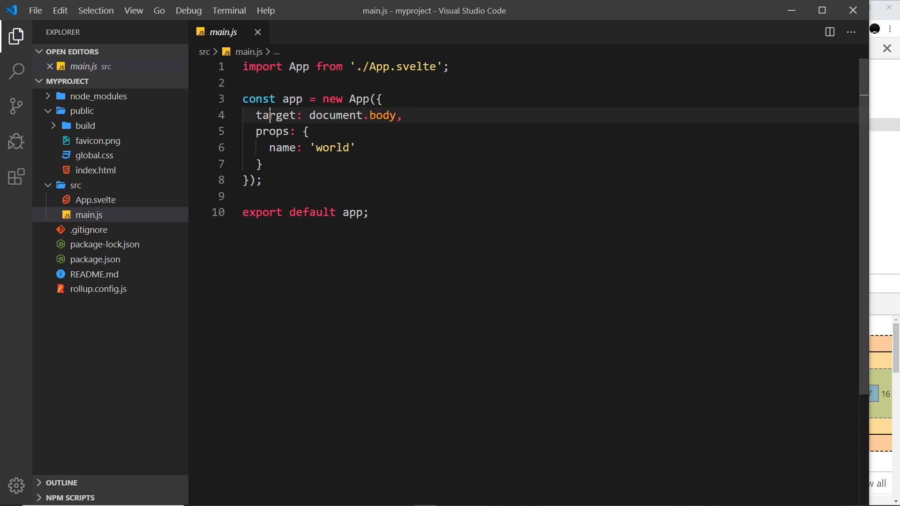
pyautogui.moveTo(267, 116); pyautogui.dragTo(403, 115)
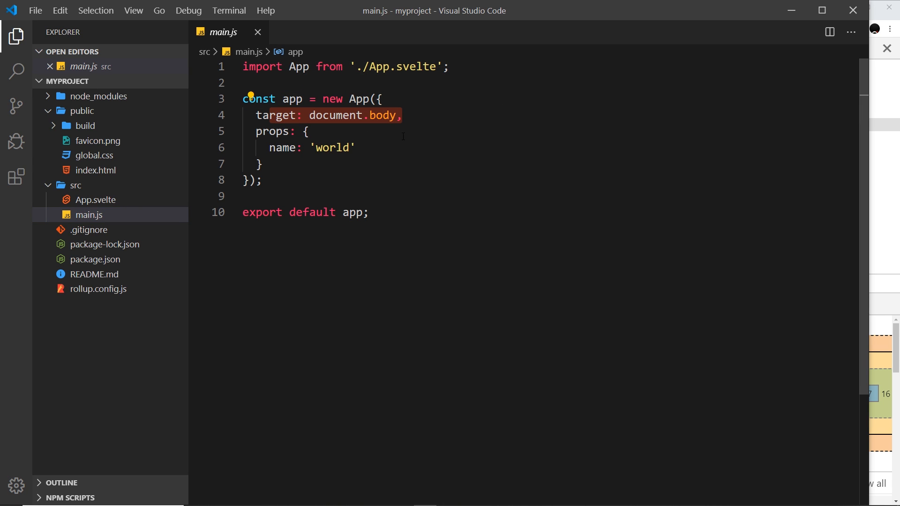
pyautogui.moveTo(256, 131); pyautogui.dragTo(262, 180)
pyautogui.moveTo(243, 213); pyautogui.dragTo(369, 212)
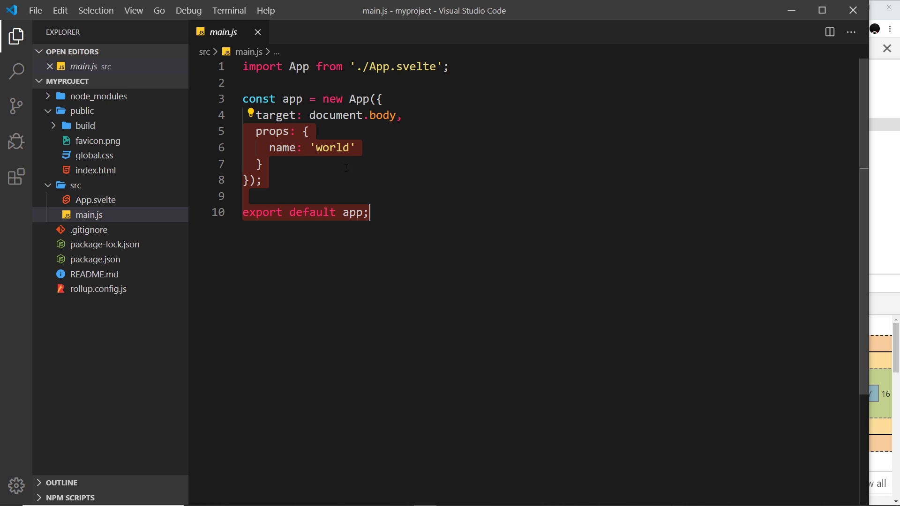
pyautogui.click(314, 163)
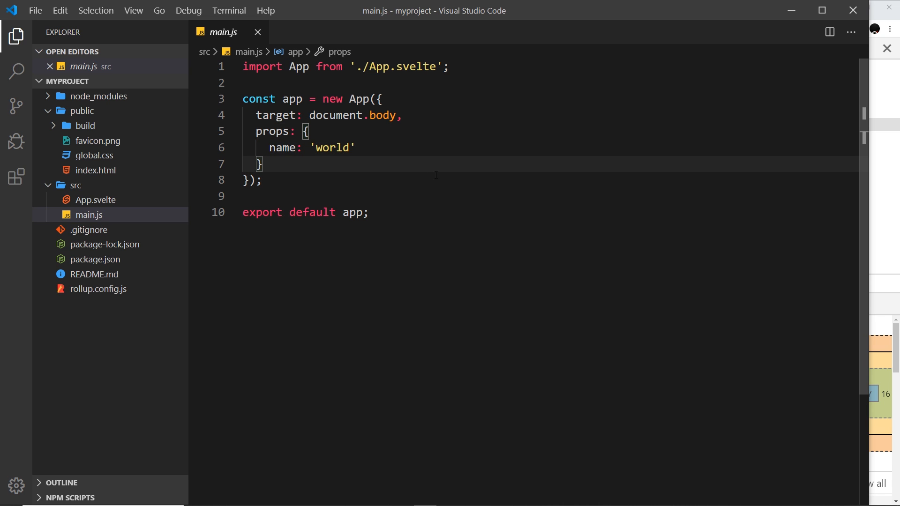
pyautogui.moveTo(357, 148); pyautogui.dragTo(269, 147)
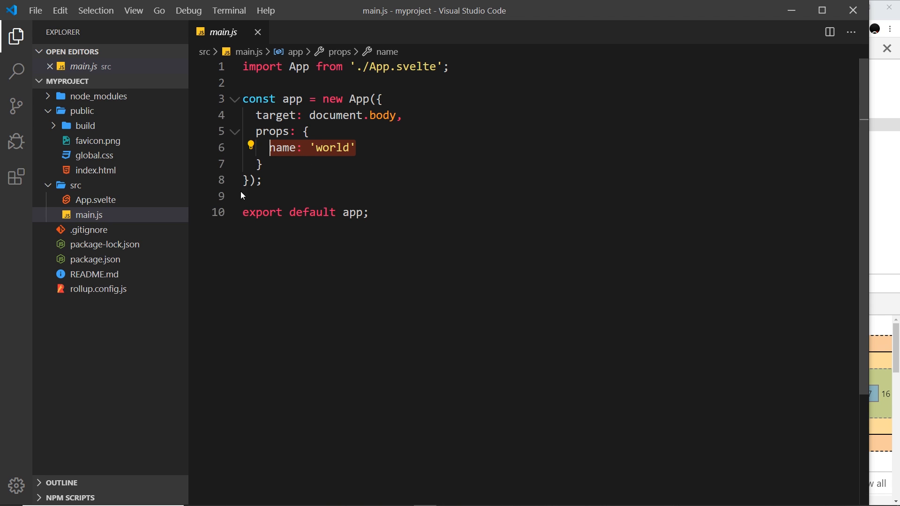
# Remove the export keyword in App.svelte so line 2 reads let name;
pyautogui.click(95, 200)
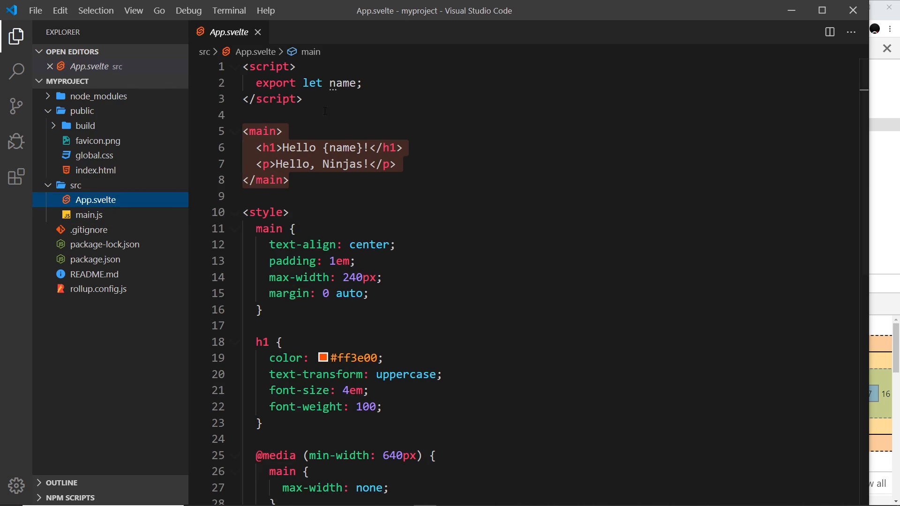
pyautogui.click(303, 99)
pyautogui.moveTo(362, 84); pyautogui.dragTo(257, 83)
pyautogui.click(282, 131)
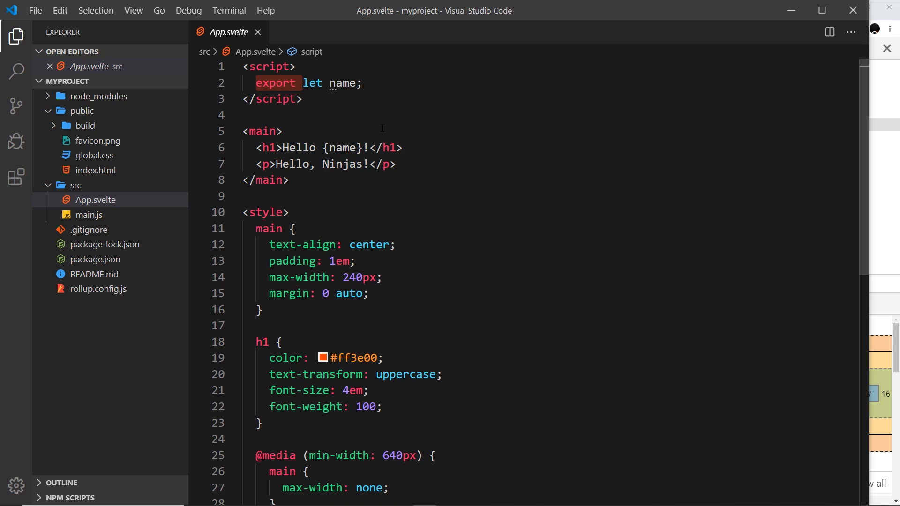
pyautogui.click(330, 84)
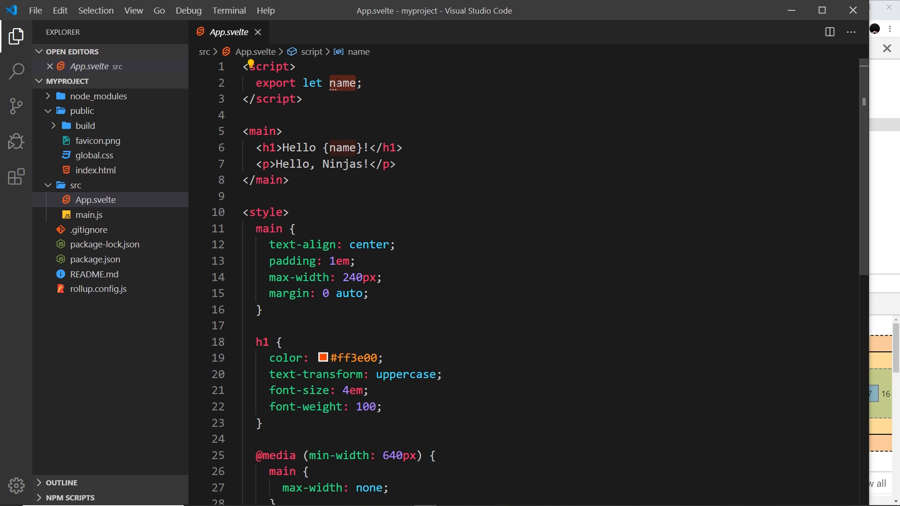
pyautogui.moveTo(303, 84); pyautogui.dragTo(256, 84)
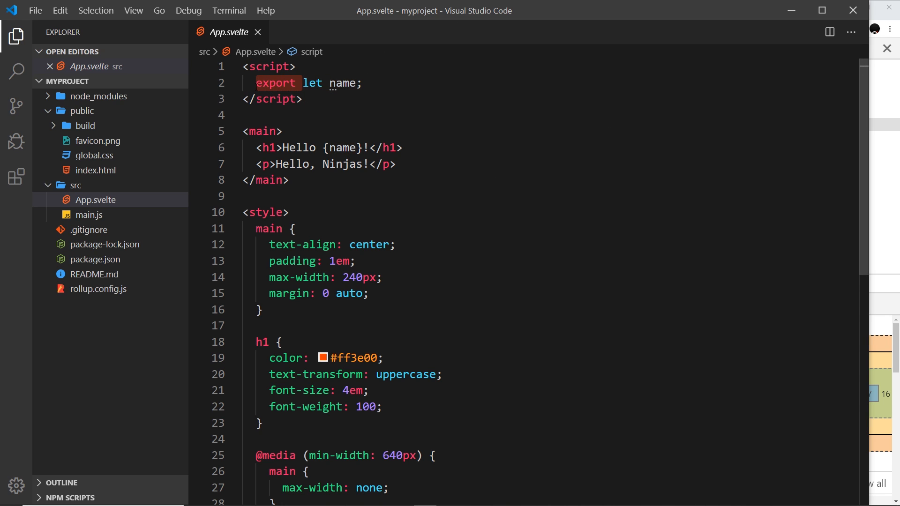
pyautogui.press('Delete')
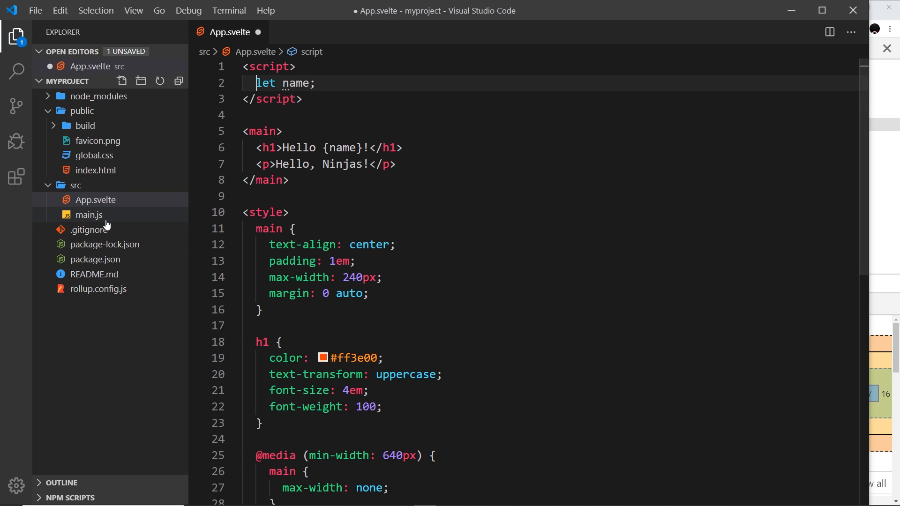
pyautogui.click(89, 214)
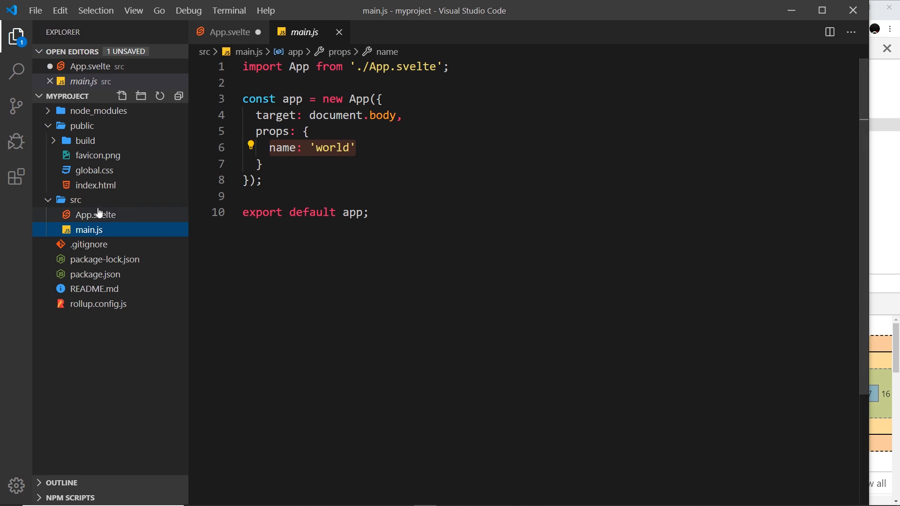
pyautogui.moveTo(372, 213); pyautogui.dragTo(242, 66)
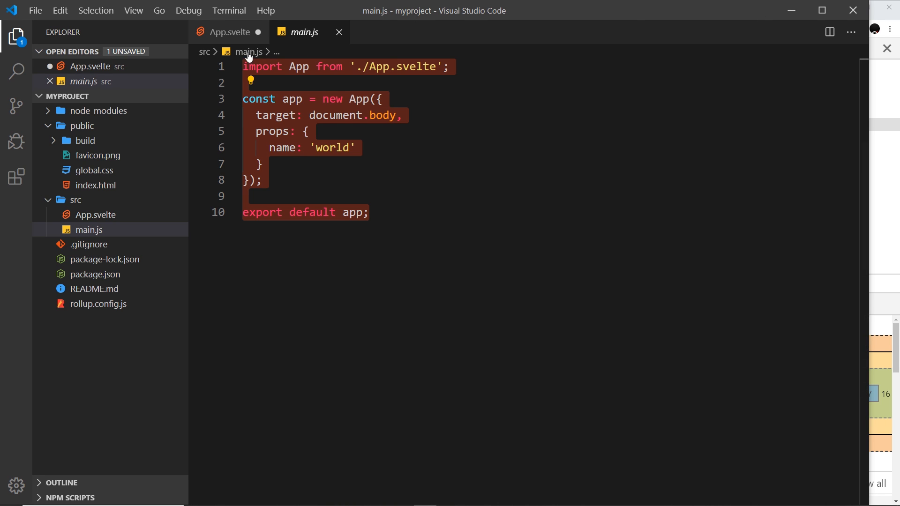
pyautogui.click(230, 32)
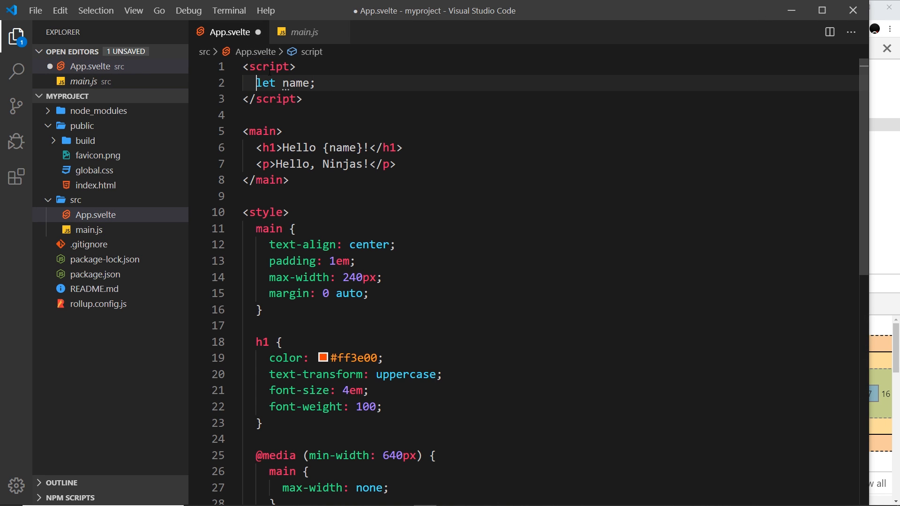
pyautogui.click(293, 66)
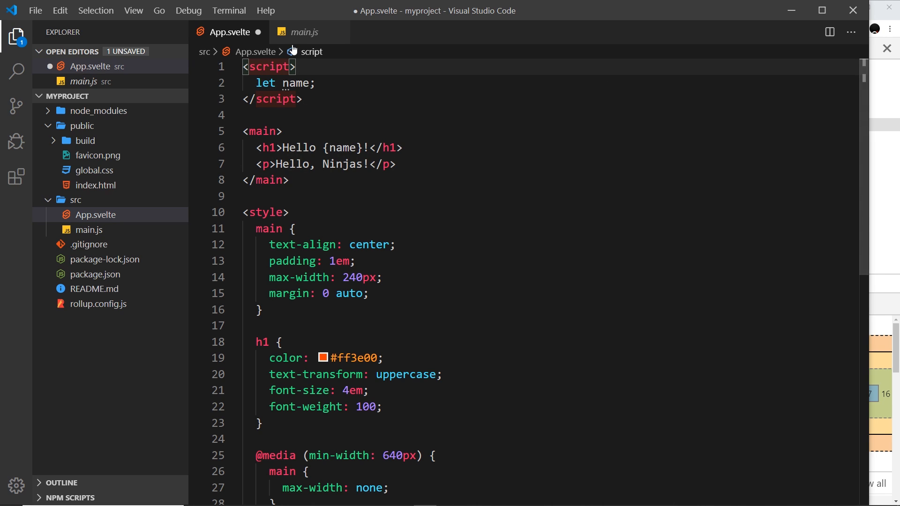
pyautogui.click(304, 31)
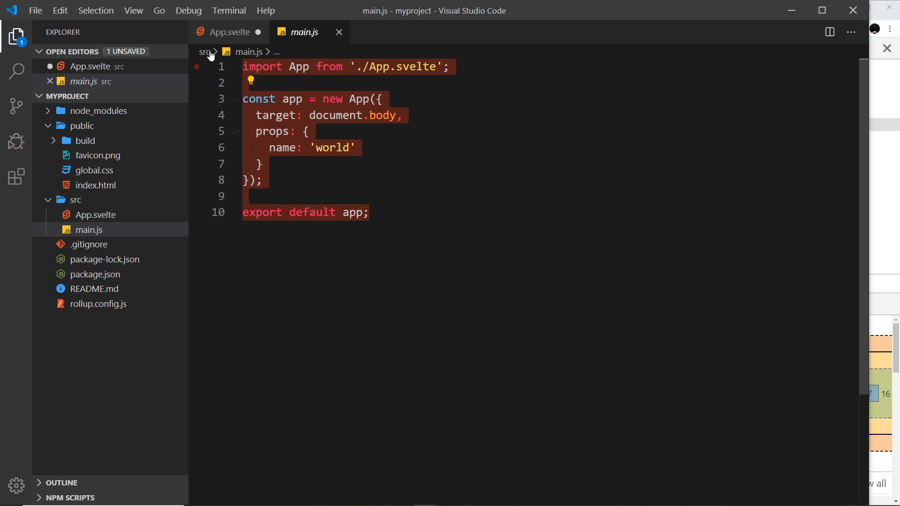
pyautogui.click(229, 31)
pyautogui.click(290, 212)
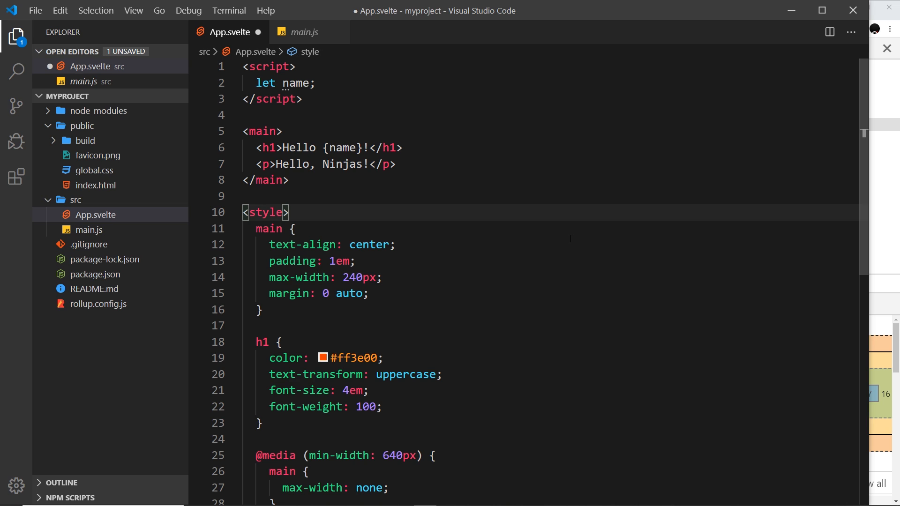
pyautogui.moveTo(89, 230)
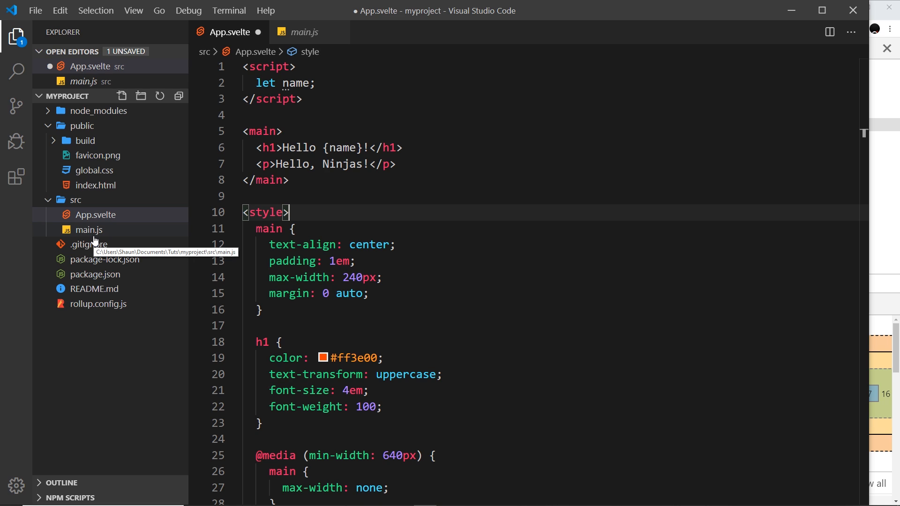
# Reveal the build folder's bundle files and App.svelte's script and style blocks
pyautogui.click(85, 141)
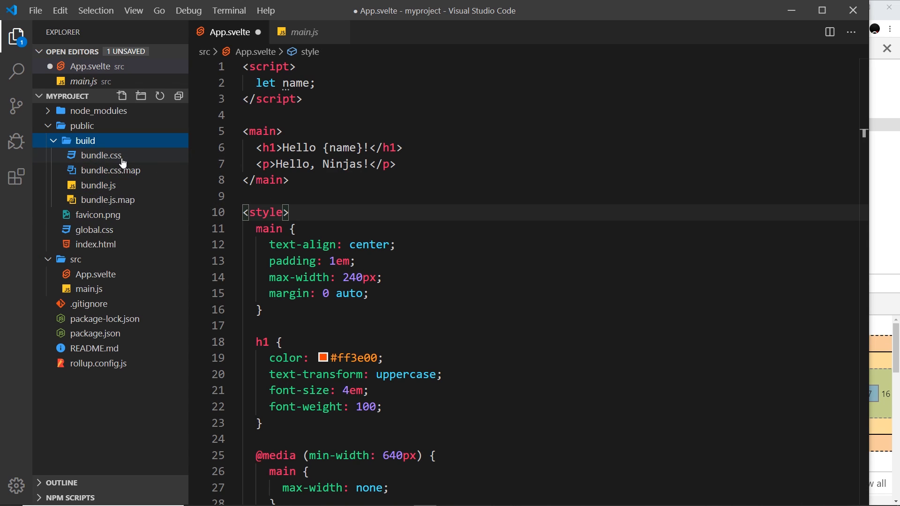
pyautogui.moveTo(305, 100); pyautogui.dragTo(244, 67)
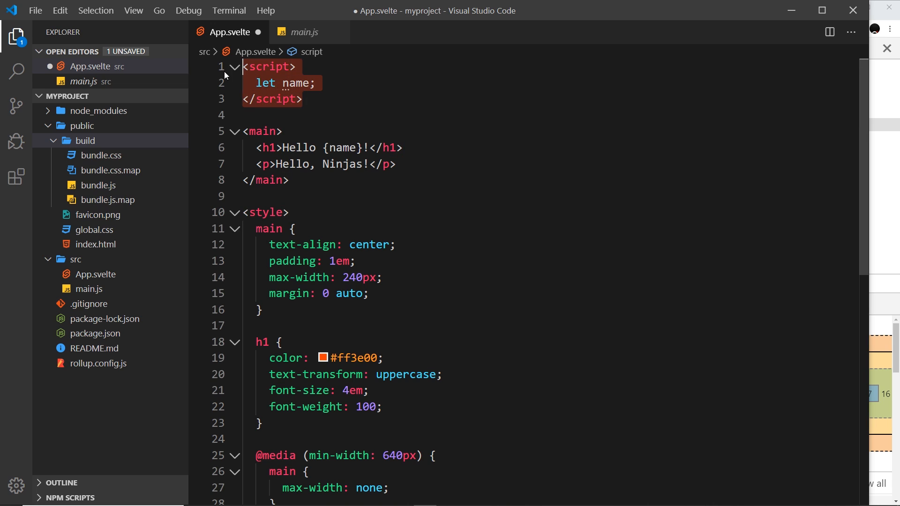
pyautogui.moveTo(256, 229); pyautogui.dragTo(243, 438)
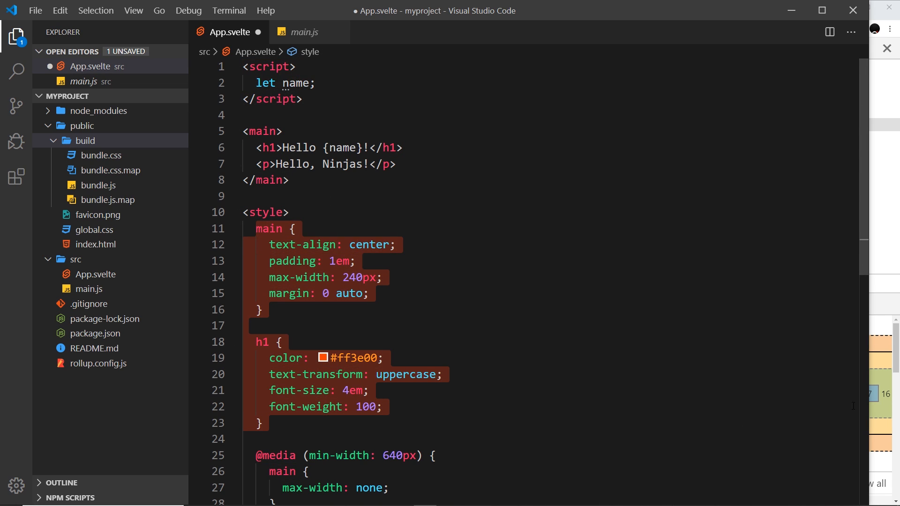
pyautogui.click(86, 141)
# Open public/index.html and highlight its bundle.js script and bundle.css stylesheet links
pyautogui.click(95, 185)
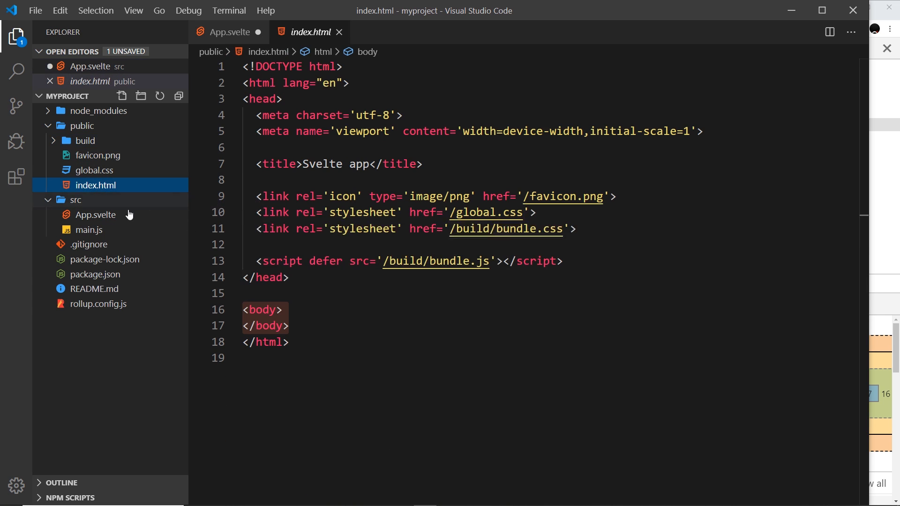
pyautogui.moveTo(563, 261); pyautogui.dragTo(349, 261)
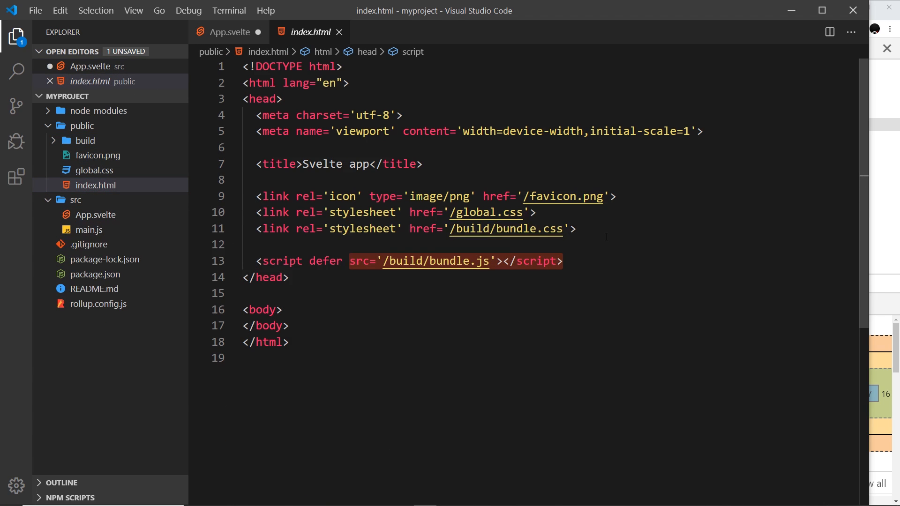
pyautogui.moveTo(579, 229); pyautogui.dragTo(337, 228)
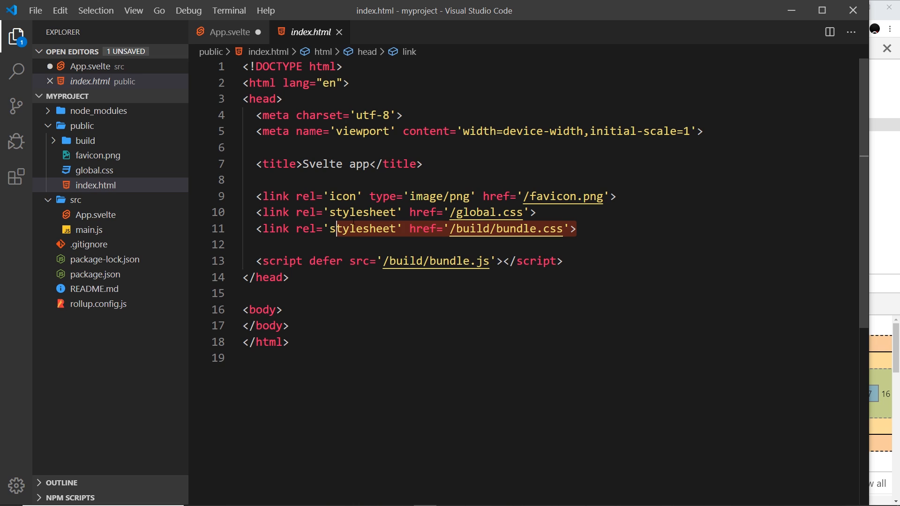
pyautogui.moveTo(426, 131)
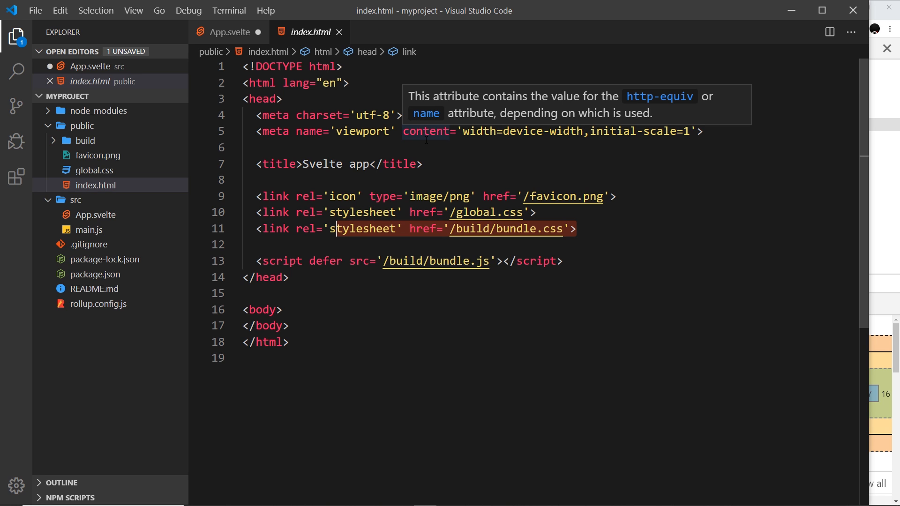
# Trace the {name} placeholder in App.svelte's heading back to the let name declaration
pyautogui.click(229, 31)
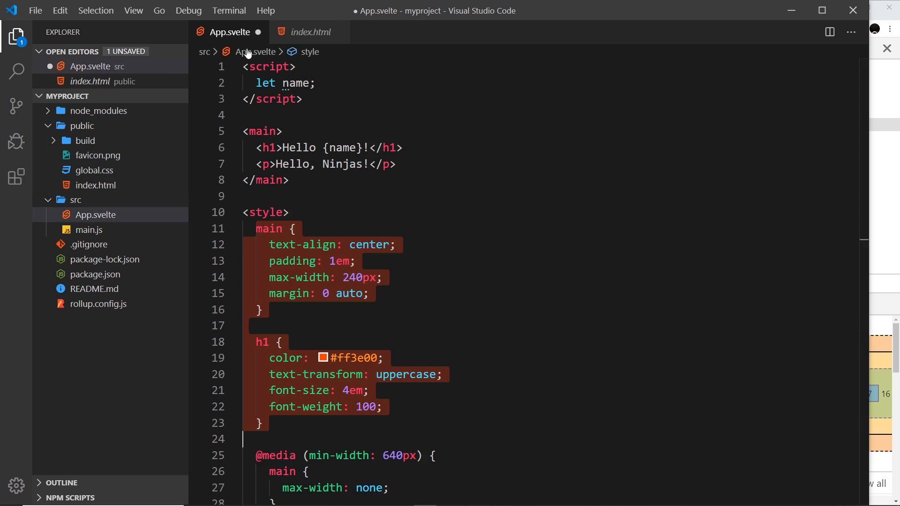
pyautogui.click(264, 164)
pyautogui.moveTo(264, 164); pyautogui.dragTo(257, 148)
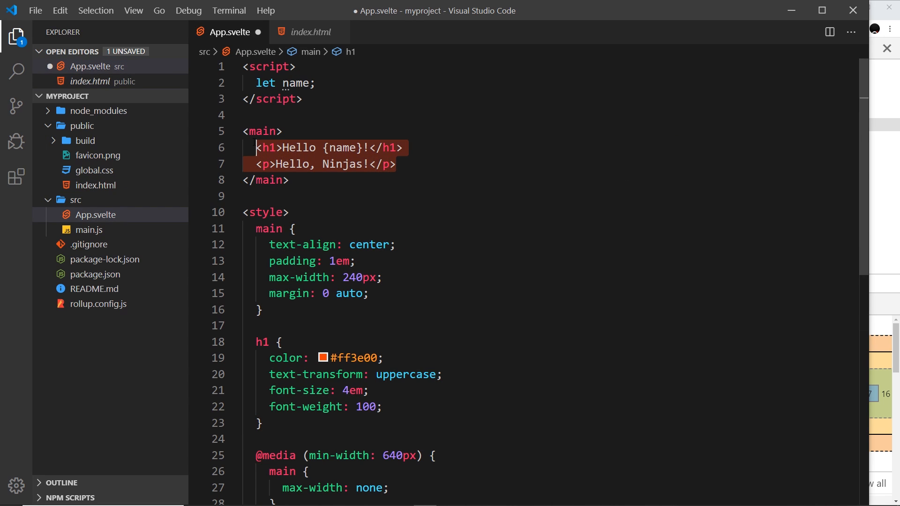
pyautogui.click(295, 229)
pyautogui.moveTo(402, 148); pyautogui.dragTo(328, 148)
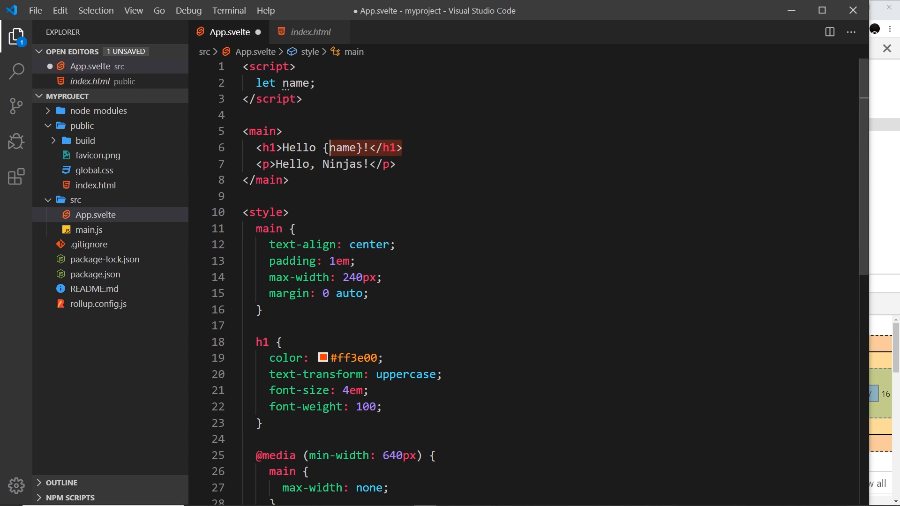
pyautogui.click(289, 180)
pyautogui.doubleClick(342, 148)
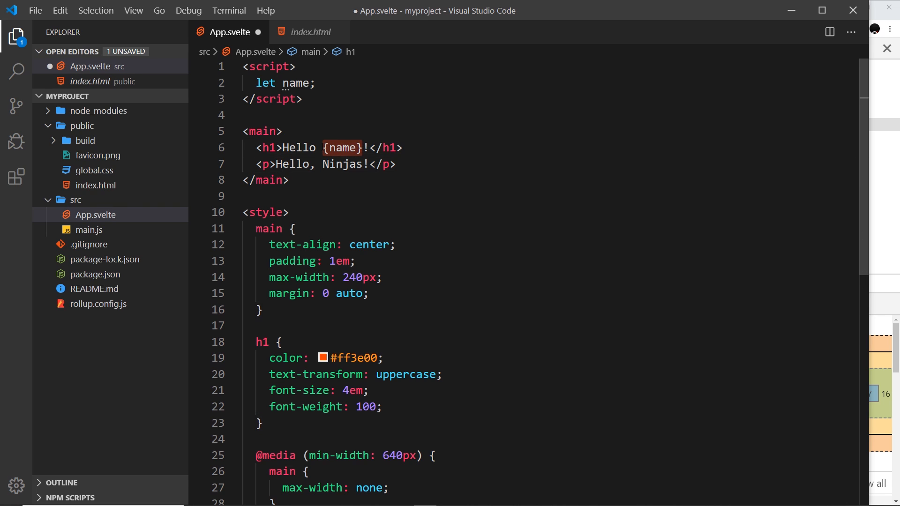
pyautogui.click(319, 83)
pyautogui.doubleClick(296, 83)
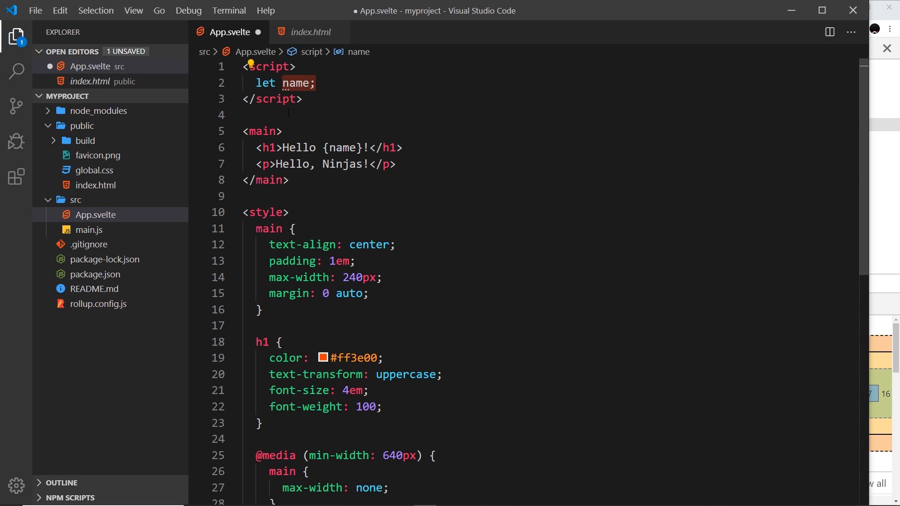
# Check main.js's props, then return to App.svelte's unassigned let name line
pyautogui.click(89, 230)
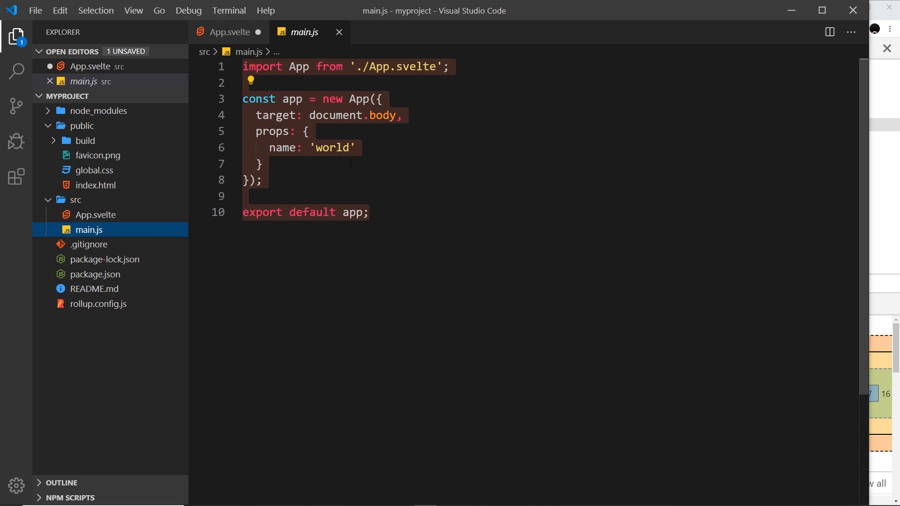
pyautogui.click(267, 147)
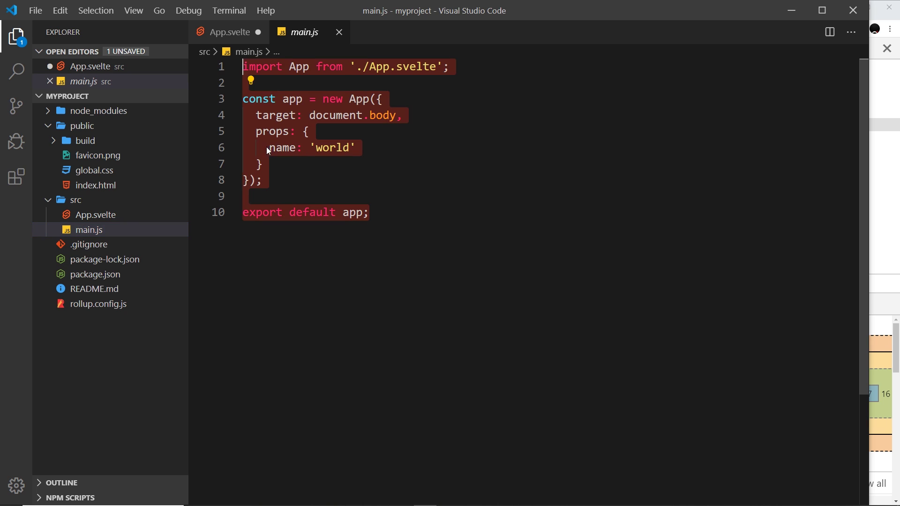
pyautogui.click(229, 31)
pyautogui.tripleClick(256, 83)
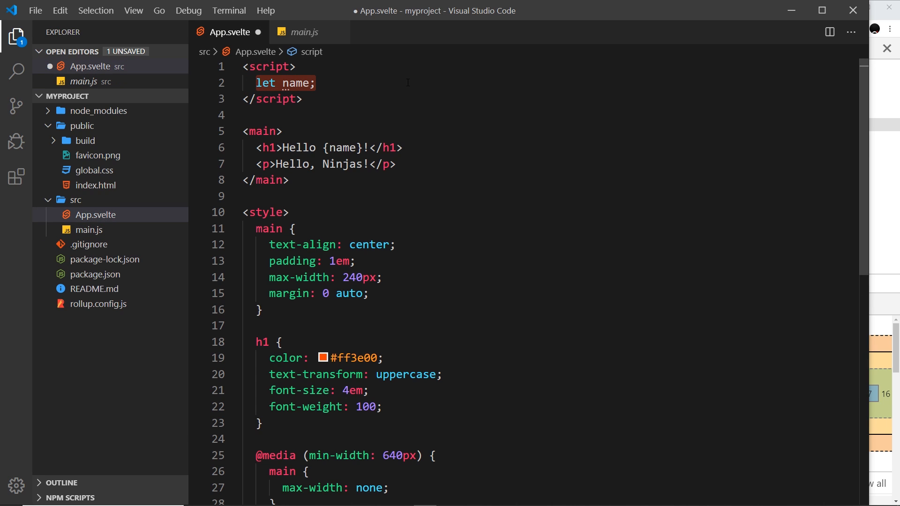
pyautogui.click(430, 81)
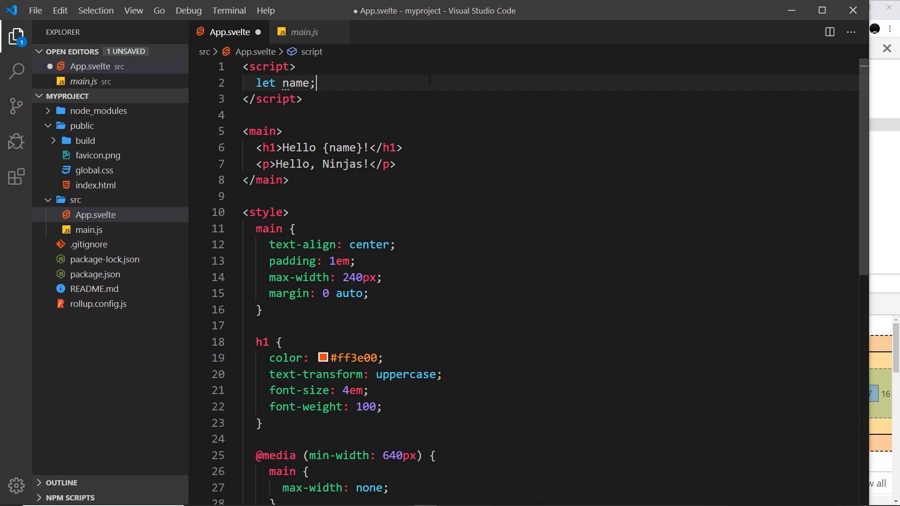
# Save App.svelte and confirm the browser heading reads Hello undefined!, hiding DevTools
pyautogui.hotkey('ctrl', 's')
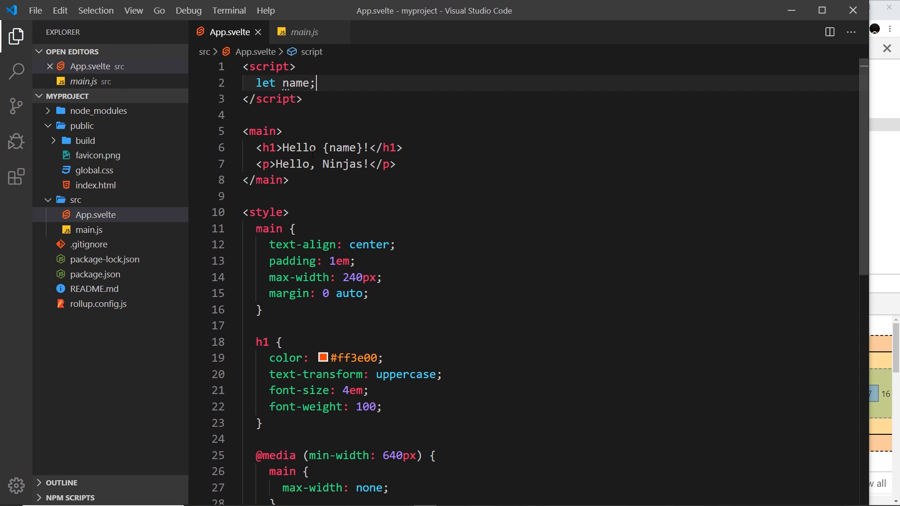
pyautogui.click(884, 91)
pyautogui.moveTo(246, 117); pyautogui.dragTo(446, 116)
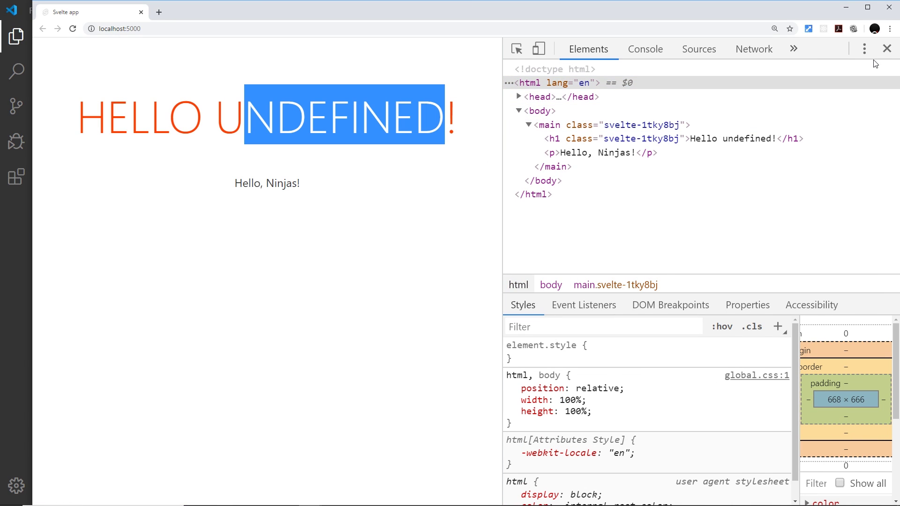
pyautogui.click(887, 49)
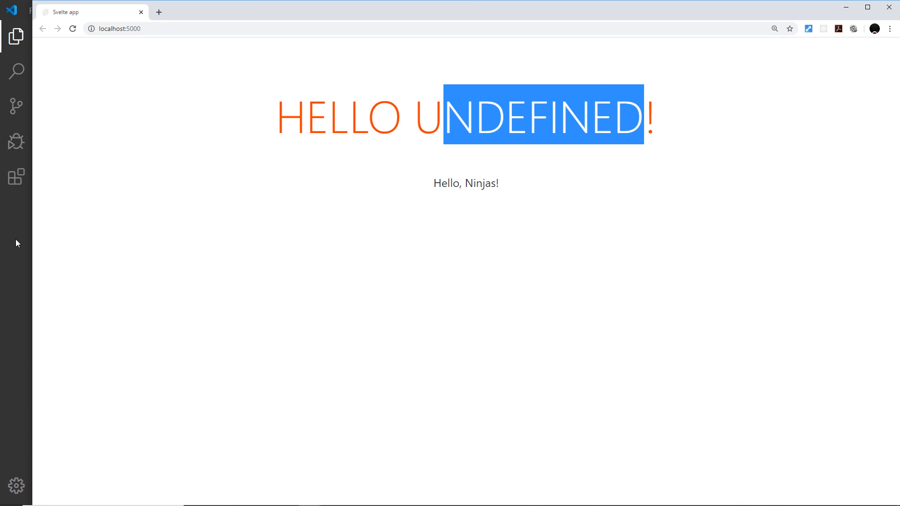
pyautogui.click(16, 239)
# Set line 2 to let name = 'Yoshi';, save, and view HELLO YOSHI! in the browser
pyautogui.click(309, 82)
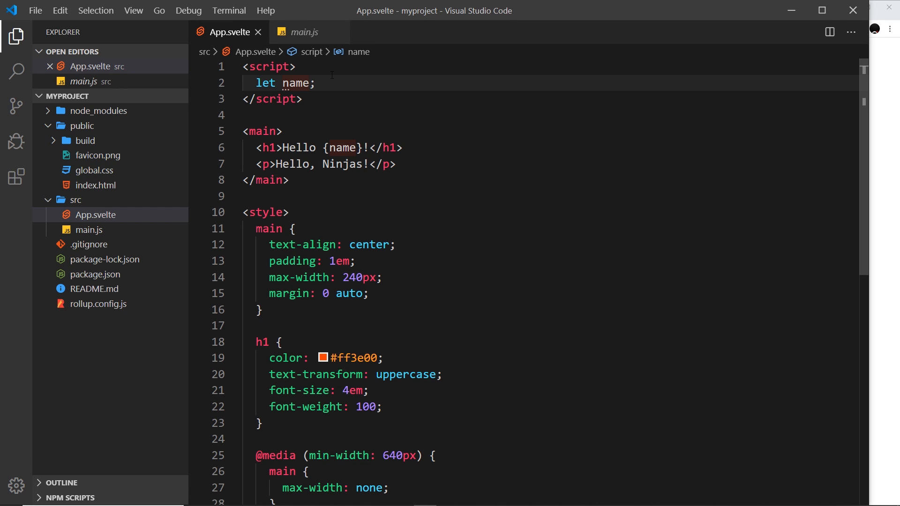
pyautogui.write("= 'Yos")
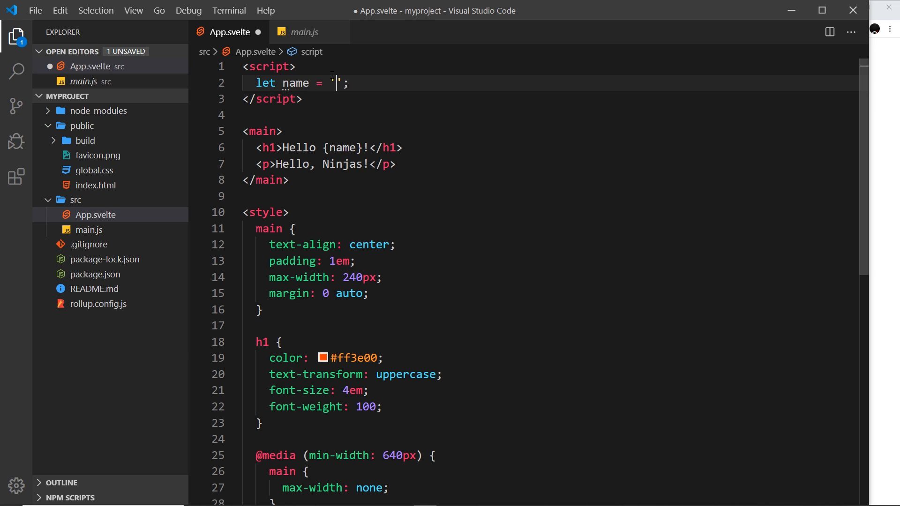
pyautogui.write('hi')
pyautogui.press('End')
pyautogui.moveTo(382, 82); pyautogui.dragTo(256, 82)
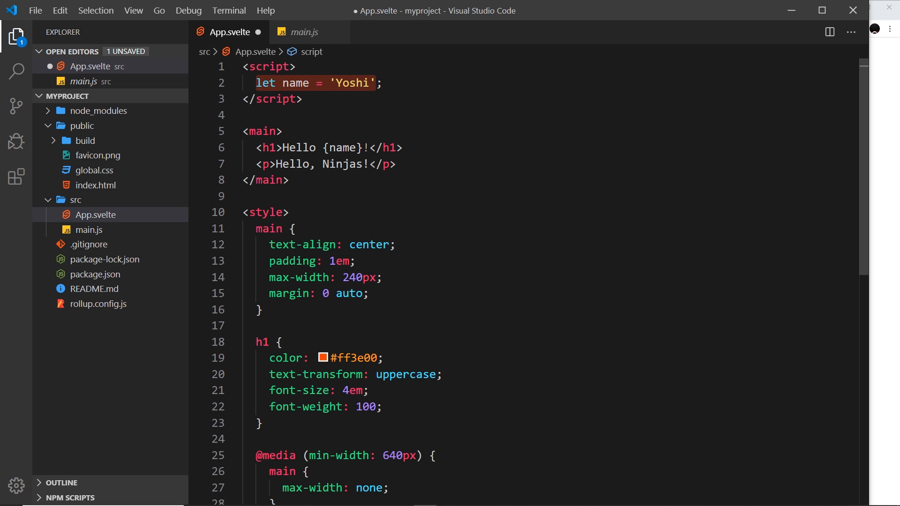
pyautogui.moveTo(363, 147); pyautogui.dragTo(323, 147)
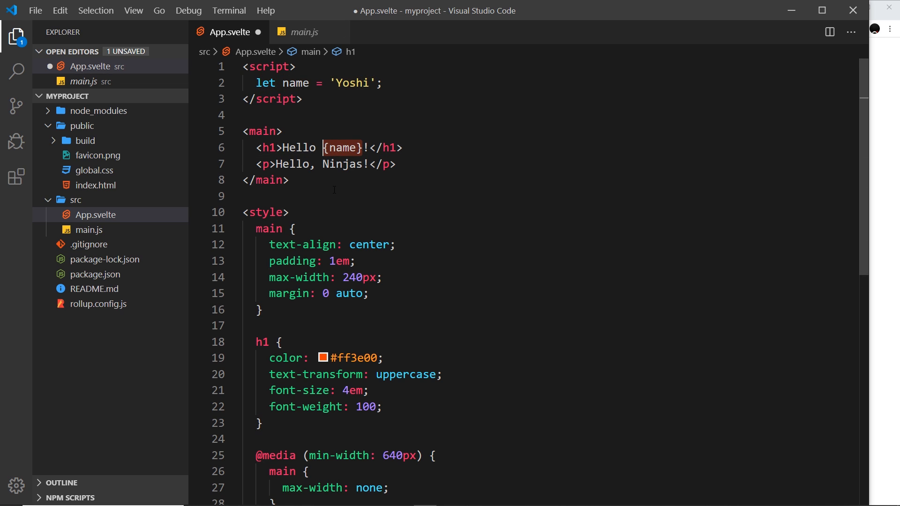
pyautogui.click(343, 165)
pyautogui.hotkey('ctrl', 's')
pyautogui.hotkey('alt', 'Tab')
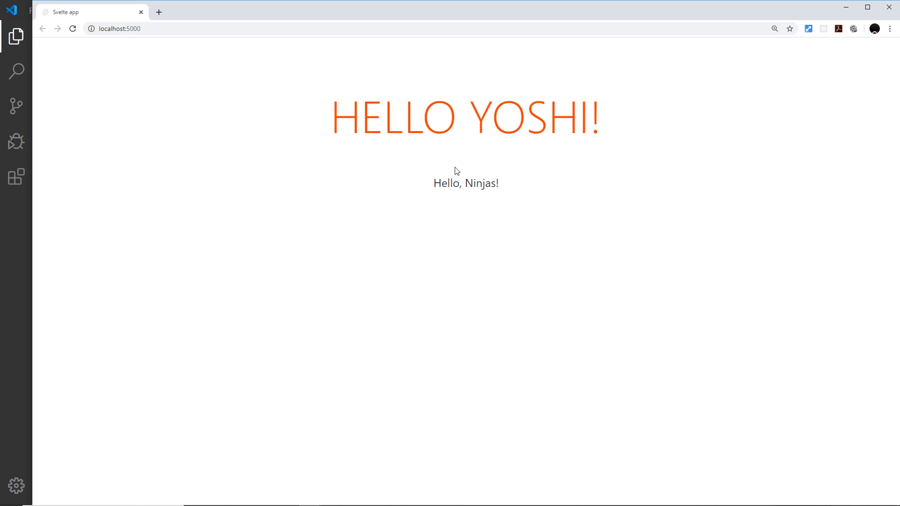
# Declare beltColour = 'black', render <p>{beltColour} belt</p>, save and check black belt in Chrome
pyautogui.click(16, 282)
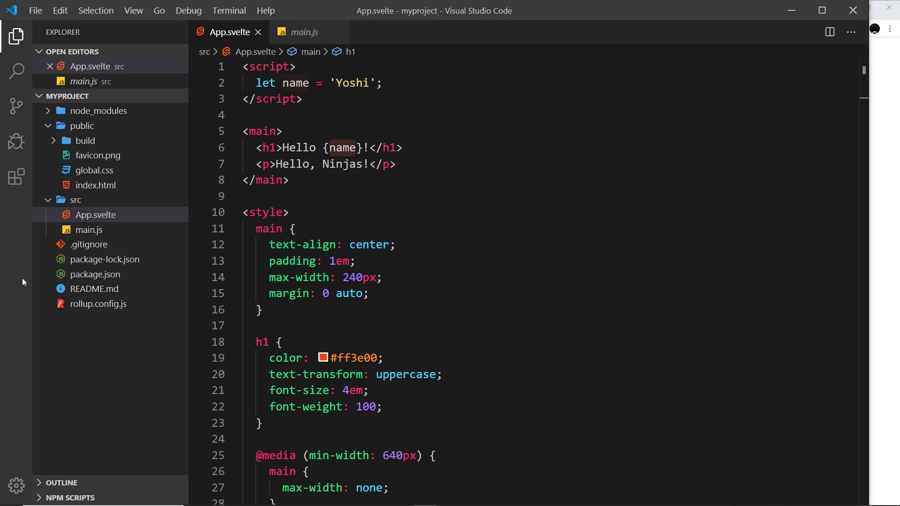
pyautogui.click(403, 83)
pyautogui.press('Return')
pyautogui.write('let beltC')
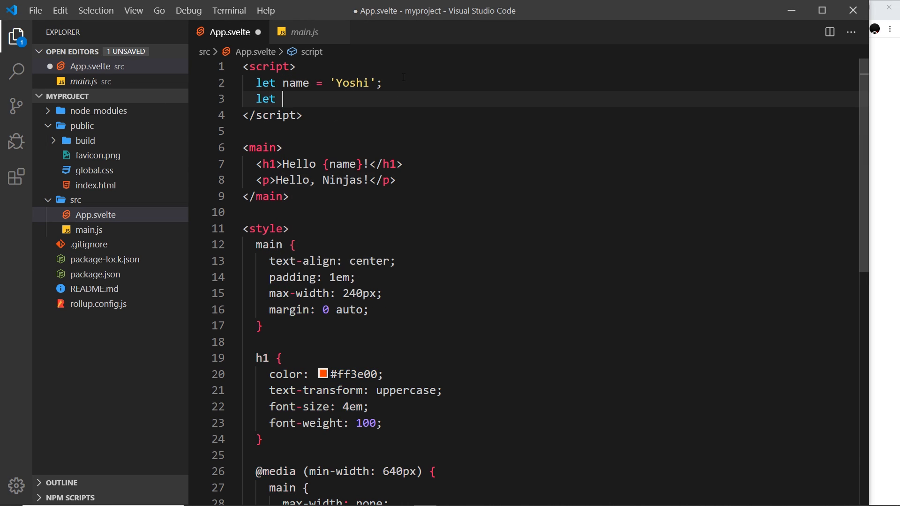
pyautogui.write('olour')
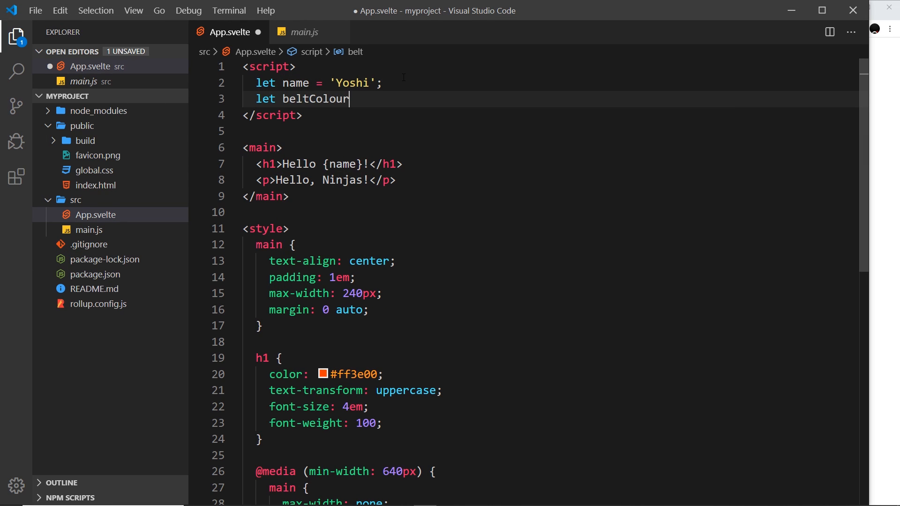
pyautogui.write(' = ')
pyautogui.write("'bl")
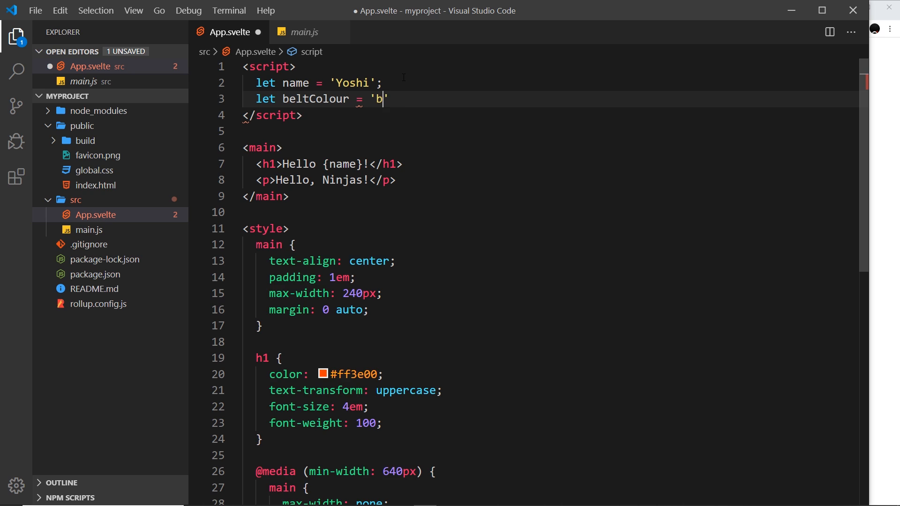
pyautogui.write("ack';")
pyautogui.moveTo(370, 180); pyautogui.dragTo(275, 180)
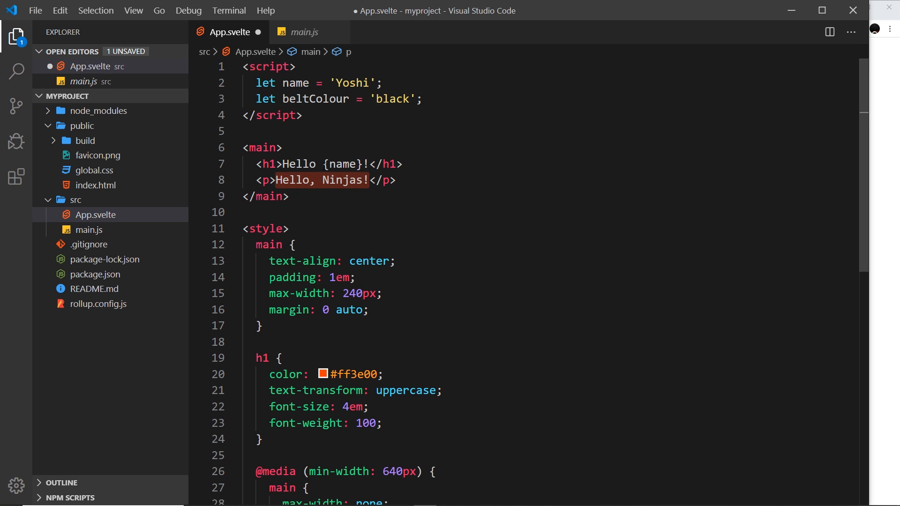
pyautogui.write('<p>')
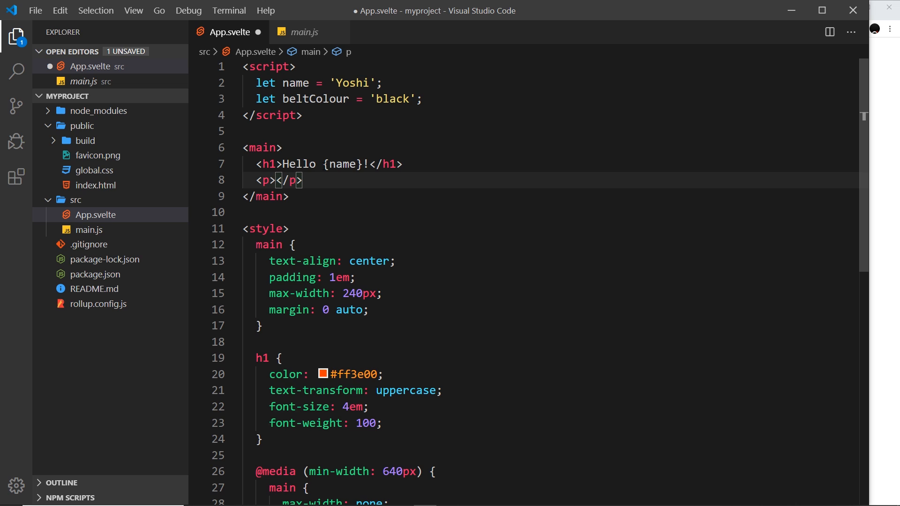
pyautogui.press('BackSpace')
pyautogui.write('{be')
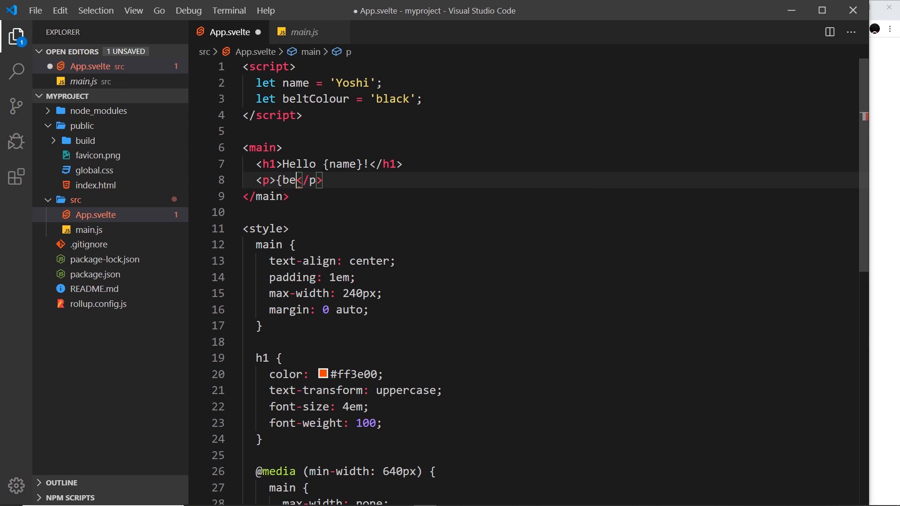
pyautogui.write('ltColour')
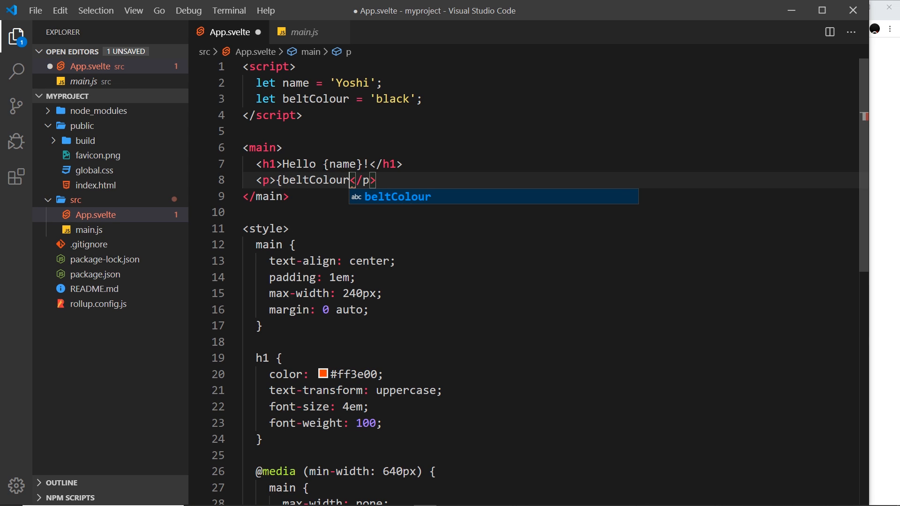
pyautogui.write('}')
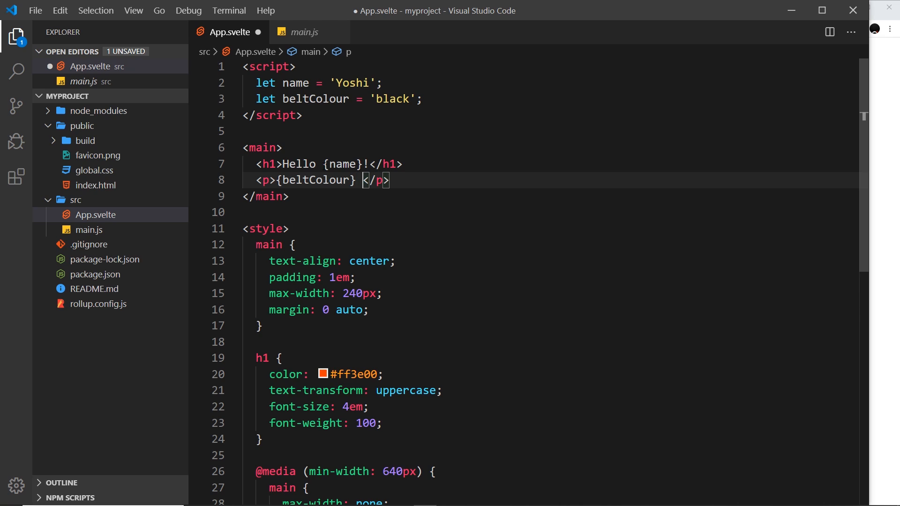
pyautogui.write(' belt')
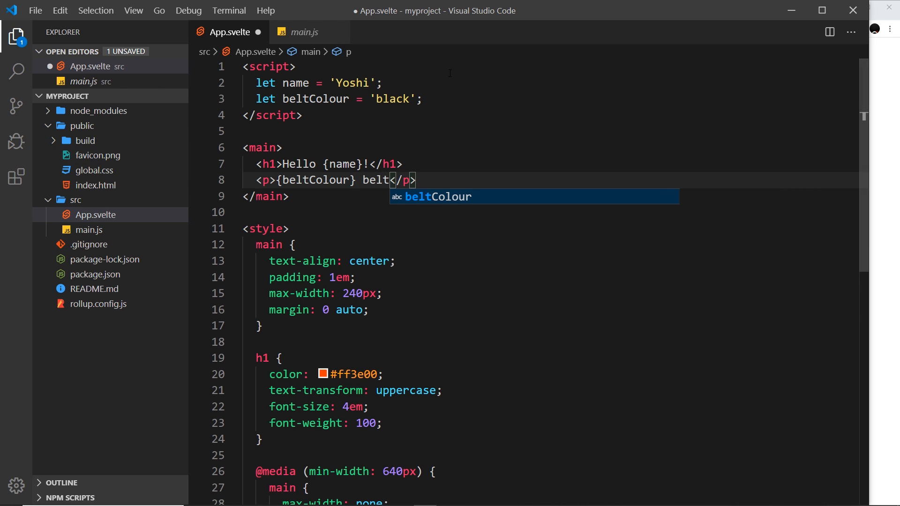
pyautogui.click(412, 100)
pyautogui.click(507, 165)
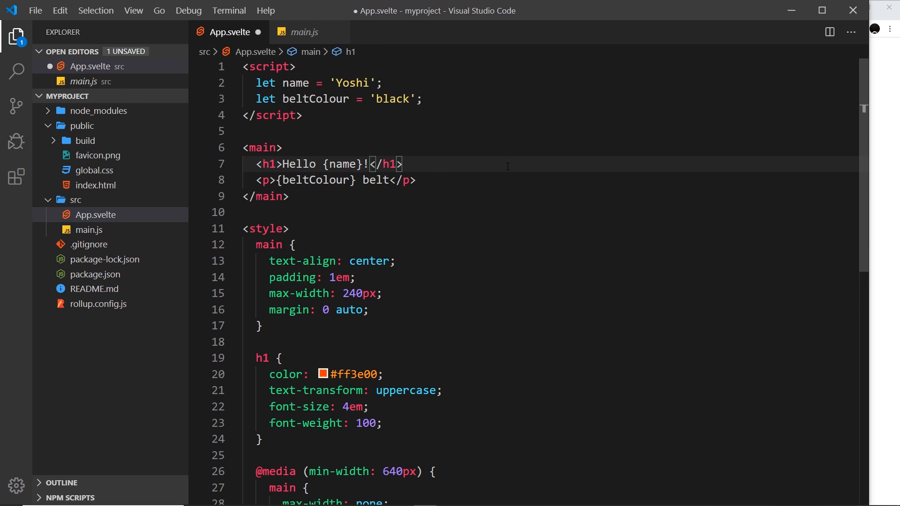
pyautogui.hotkey('ctrl', 's')
pyautogui.hotkey('alt', 'Tab')
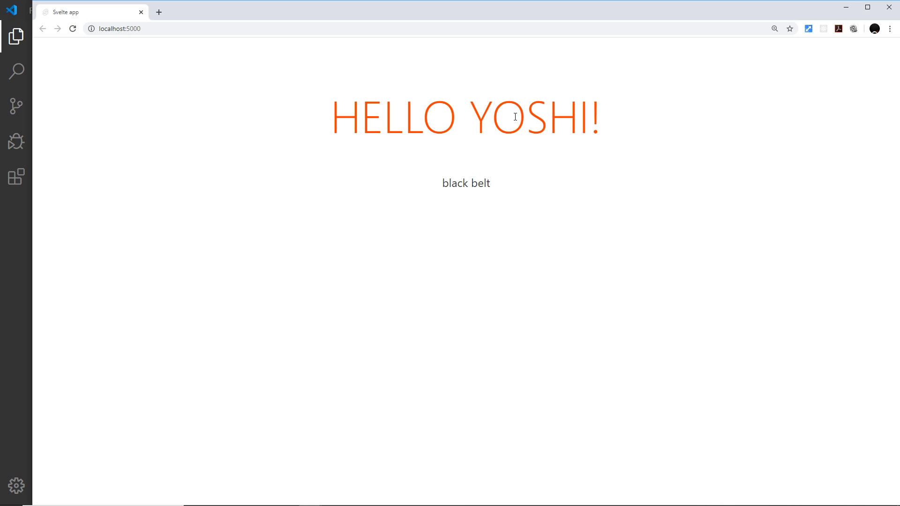
pyautogui.click(8, 273)
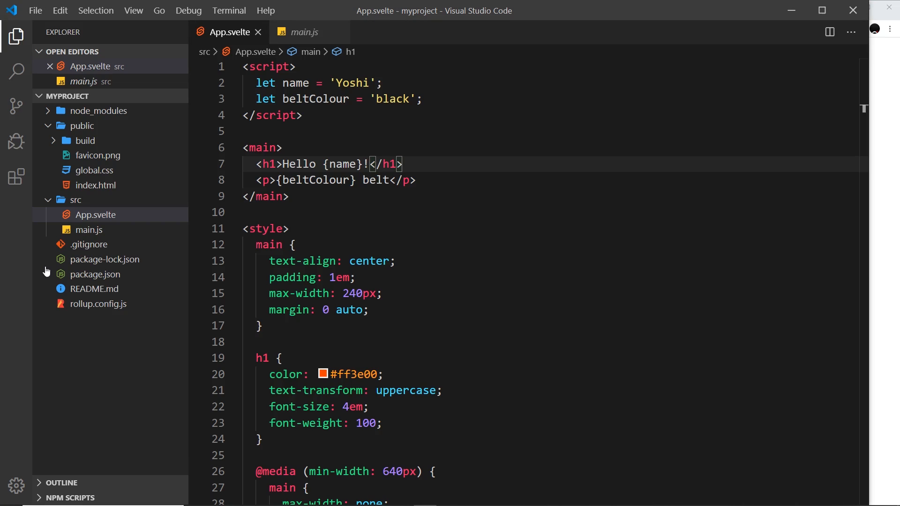
pyautogui.click(323, 164)
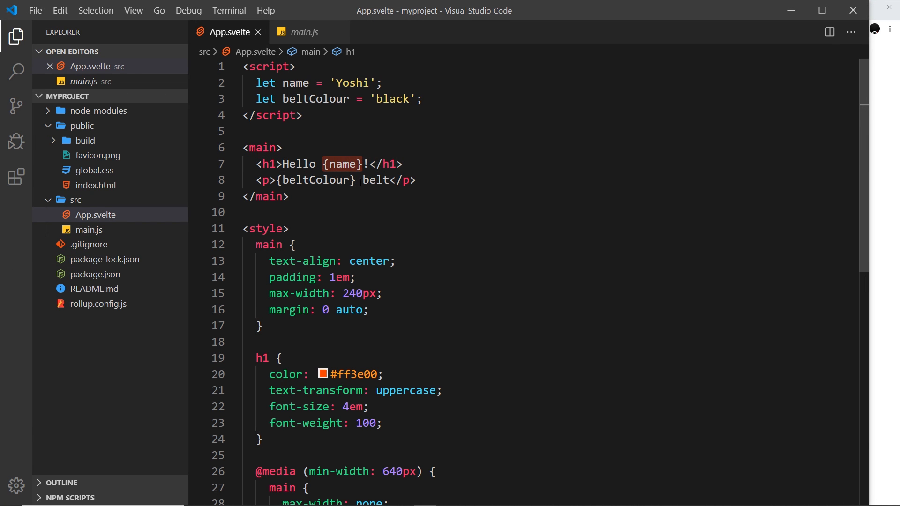
pyautogui.click(276, 181)
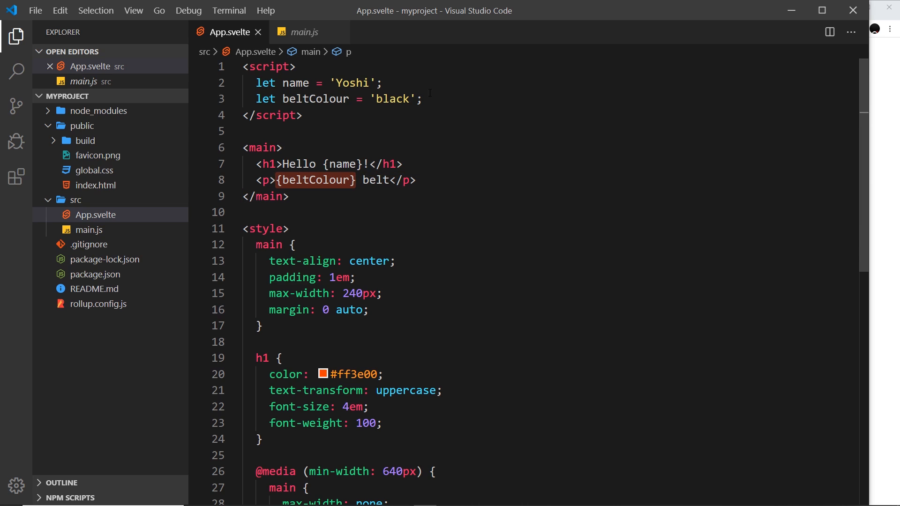
pyautogui.moveTo(431, 98); pyautogui.dragTo(282, 82)
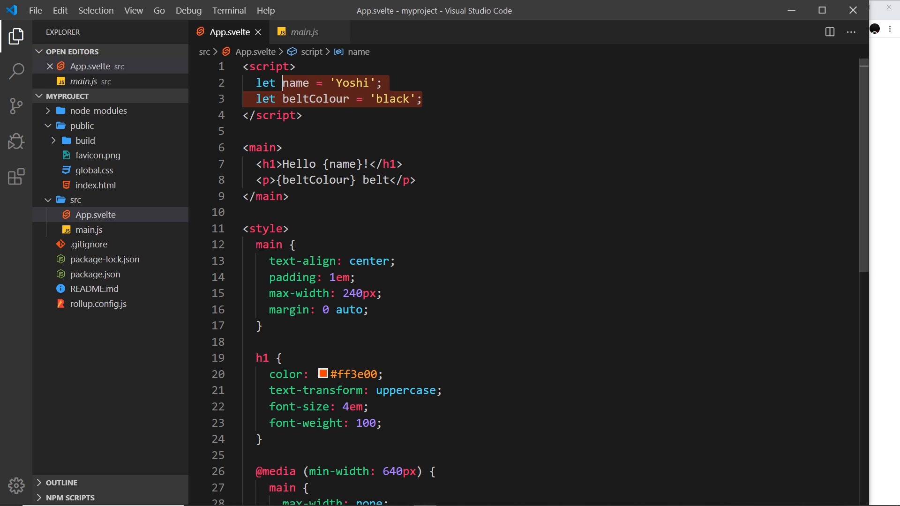
# Add a button element labelled 'update belt colour' below the belt paragraph
pyautogui.click(447, 196)
pyautogui.press('Up')
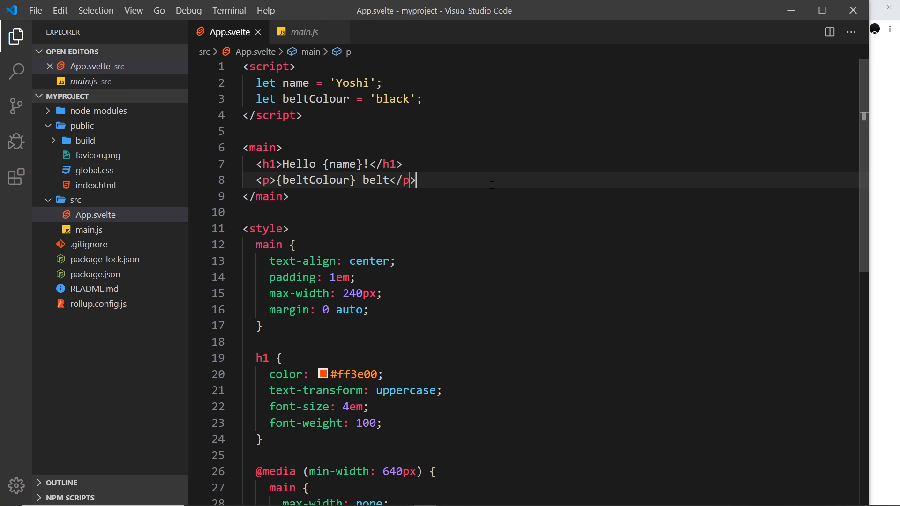
pyautogui.press('Return')
pyautogui.write('button')
pyautogui.press('Tab')
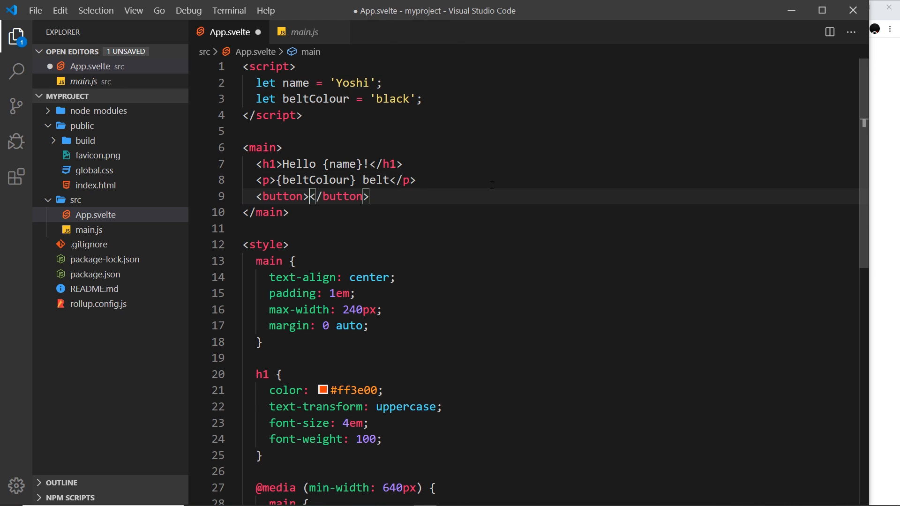
pyautogui.write('u')
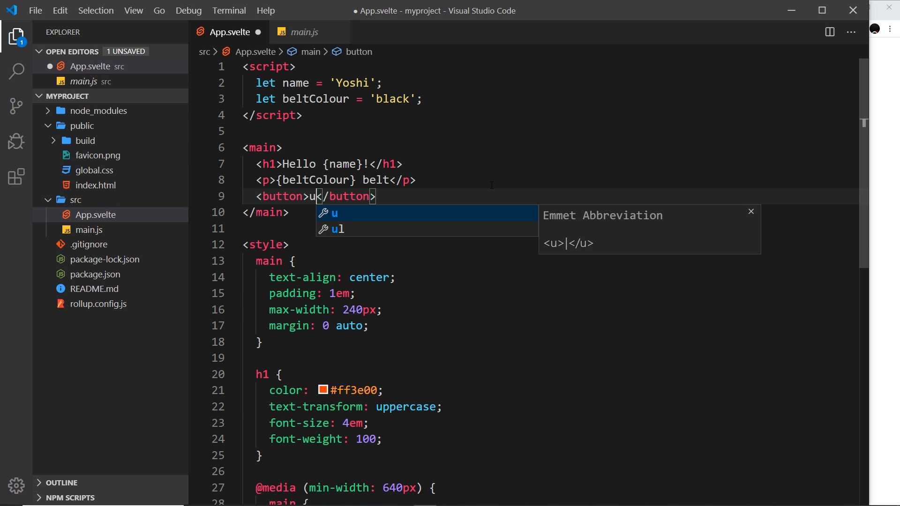
pyautogui.write('pdate belt colour')
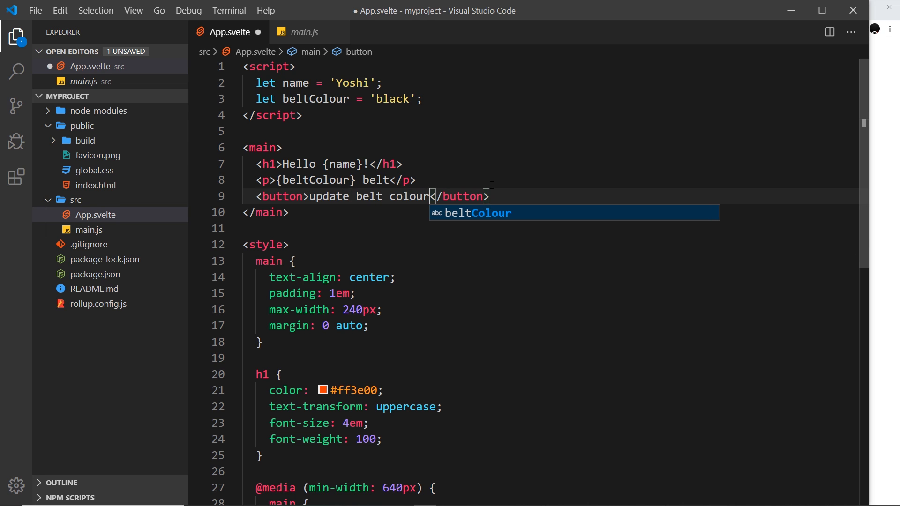
# Give the button's opening tag on:click={handleClick}, checking the beltColour declaration
pyautogui.click(303, 197)
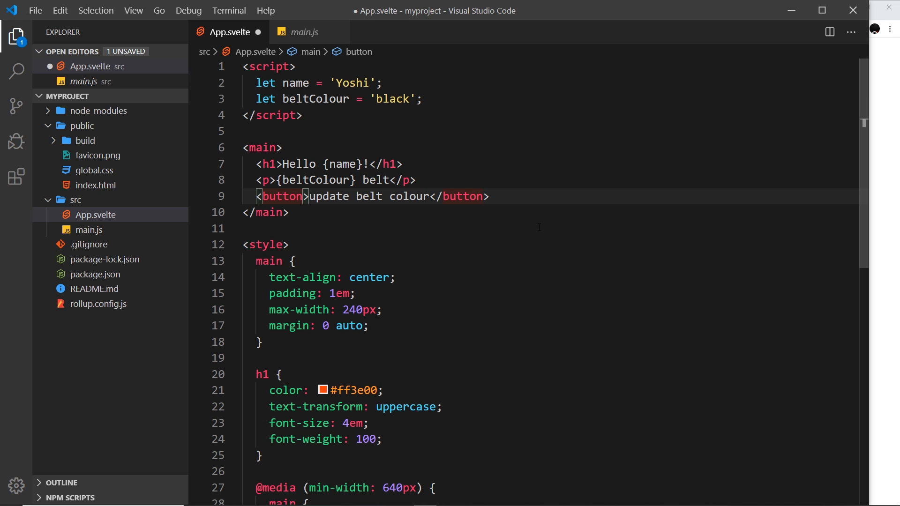
pyautogui.write('on:')
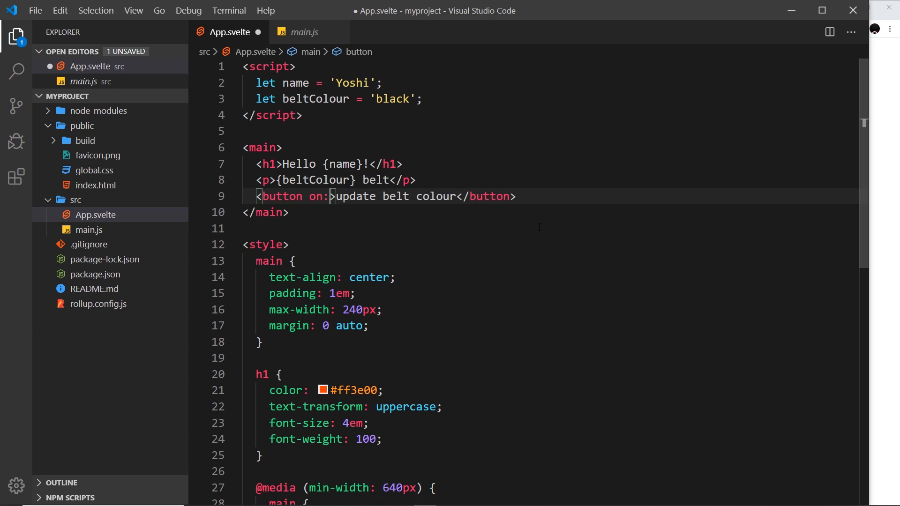
pyautogui.write('click=')
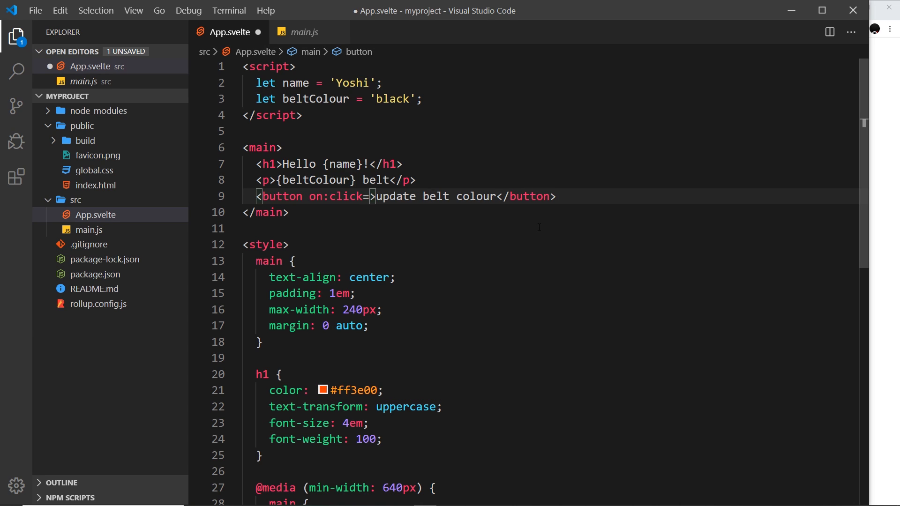
pyautogui.write('{}')
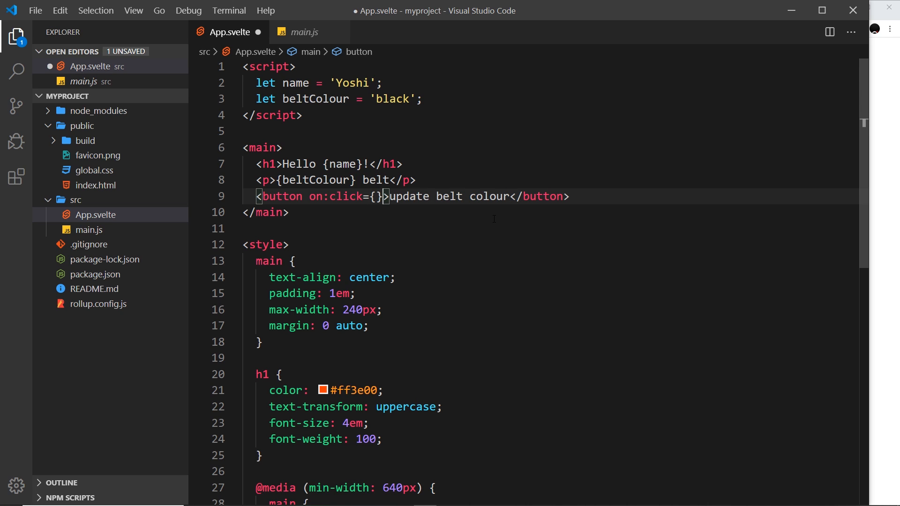
pyautogui.press('Left')
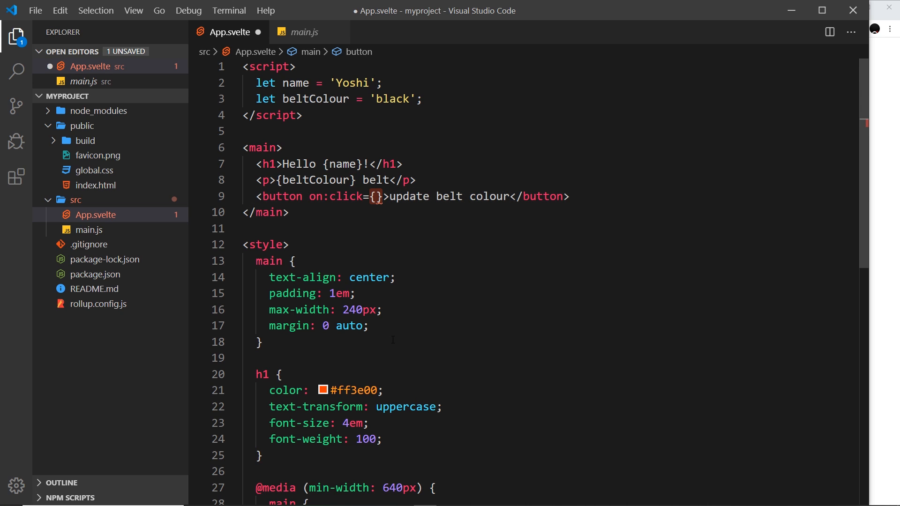
pyautogui.click(378, 197)
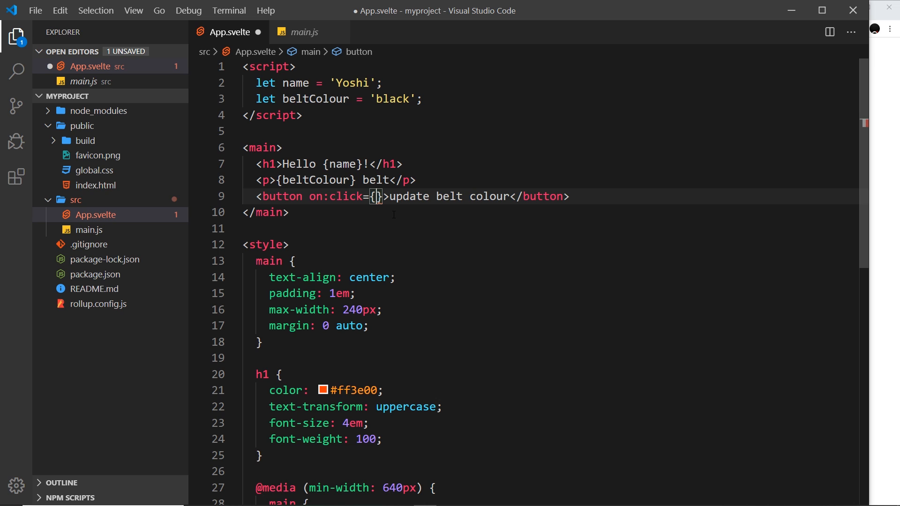
pyautogui.click(449, 98)
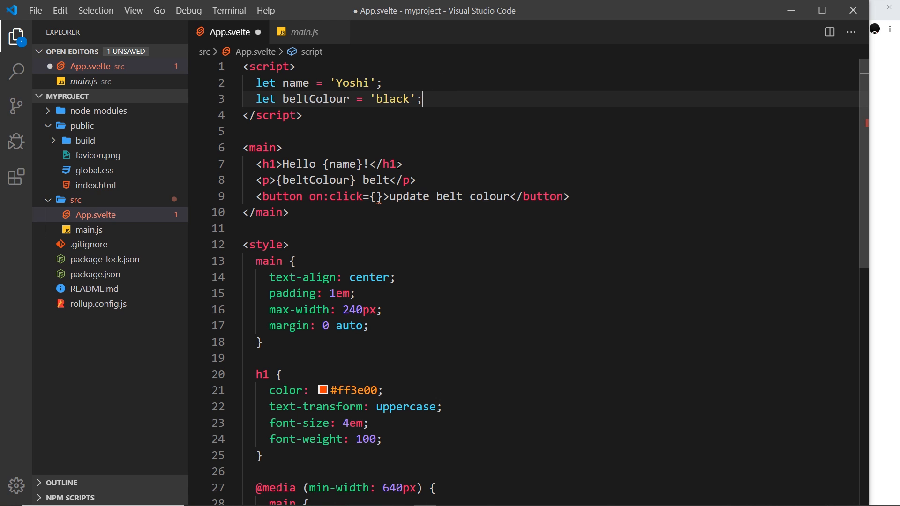
pyautogui.click(378, 197)
pyautogui.write('handleC')
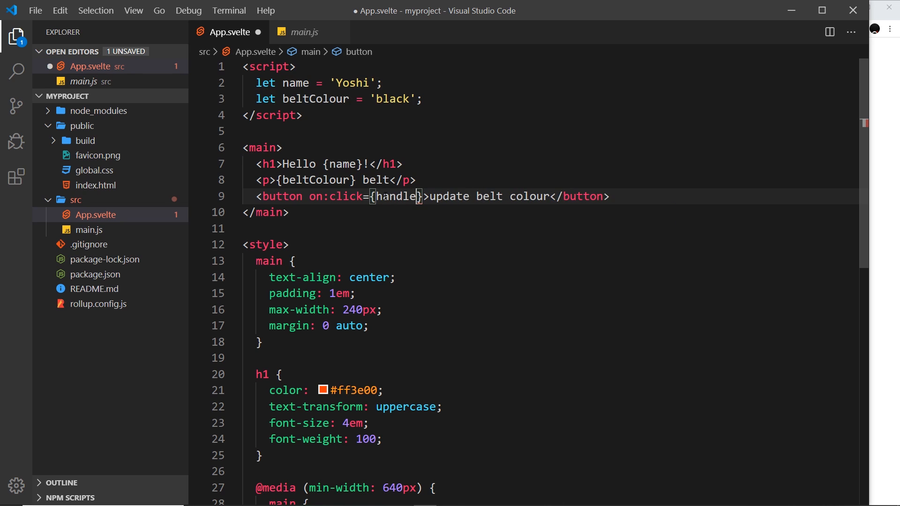
pyautogui.write('lick')
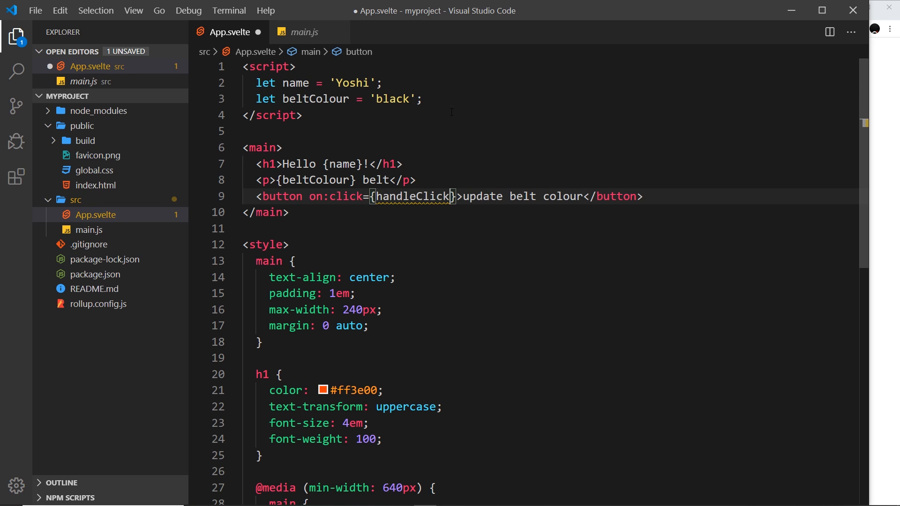
# Add a handleClick arrow function below the declarations whose body assigns 'orange' to beltColor
pyautogui.click(453, 103)
pyautogui.press('Return')
pyautogui.press('Return')
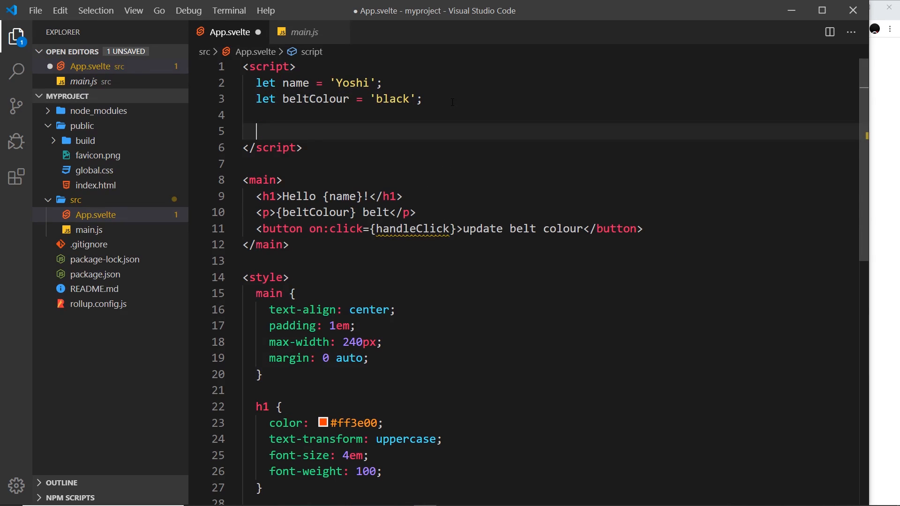
pyautogui.write('const handleC')
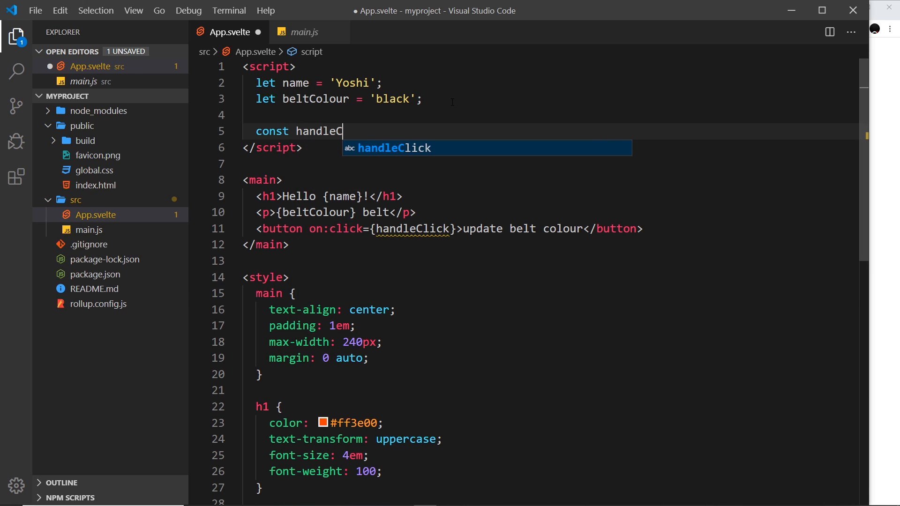
pyautogui.write('lick = ()')
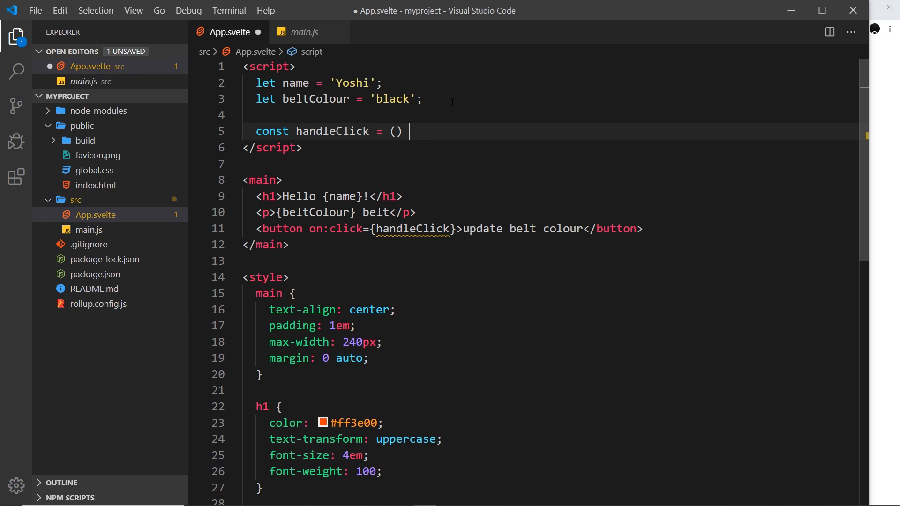
pyautogui.write(' => {')
pyautogui.press('Return')
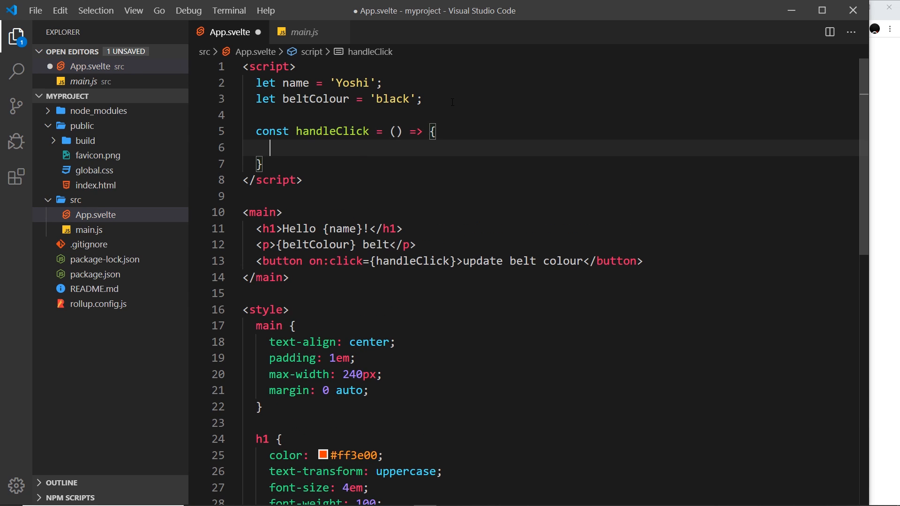
pyautogui.press('Down')
pyautogui.write(';')
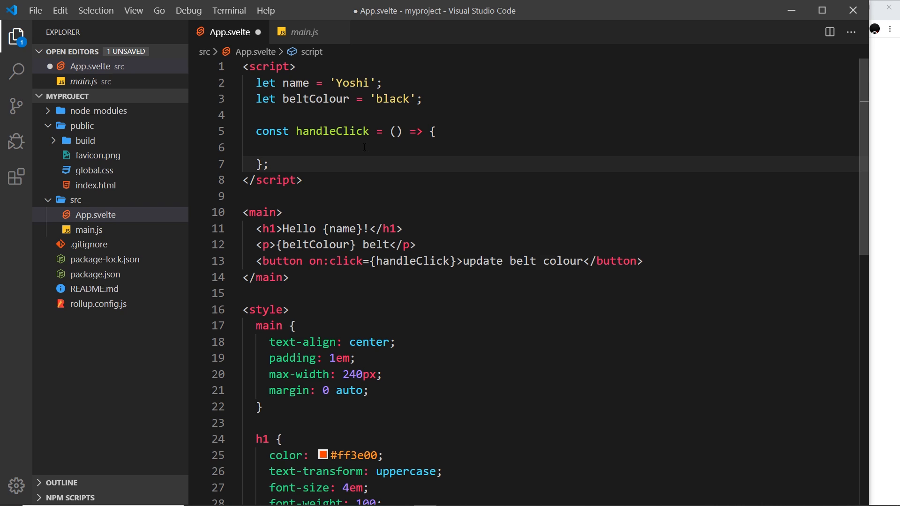
pyautogui.press('Up')
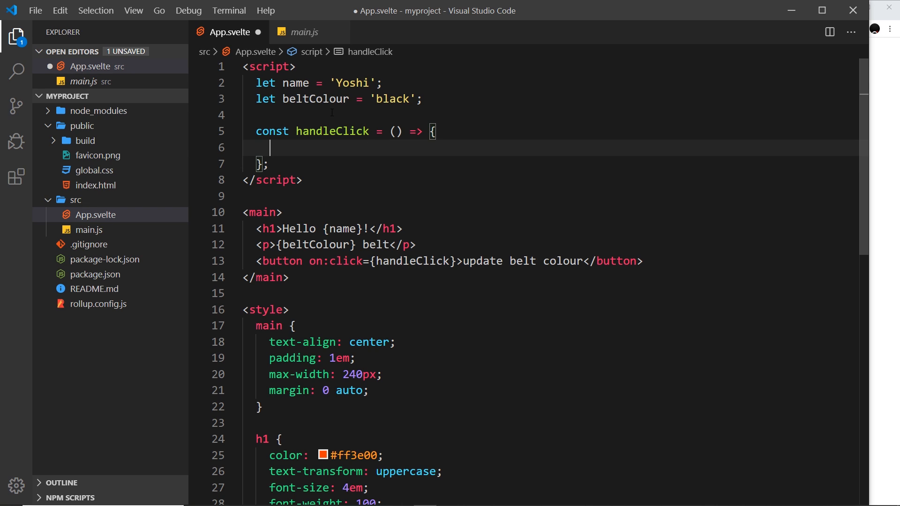
pyautogui.moveTo(283, 99); pyautogui.dragTo(349, 99)
pyautogui.hotkey('ctrl', 'c')
pyautogui.click(333, 147)
pyautogui.write('beltColor')
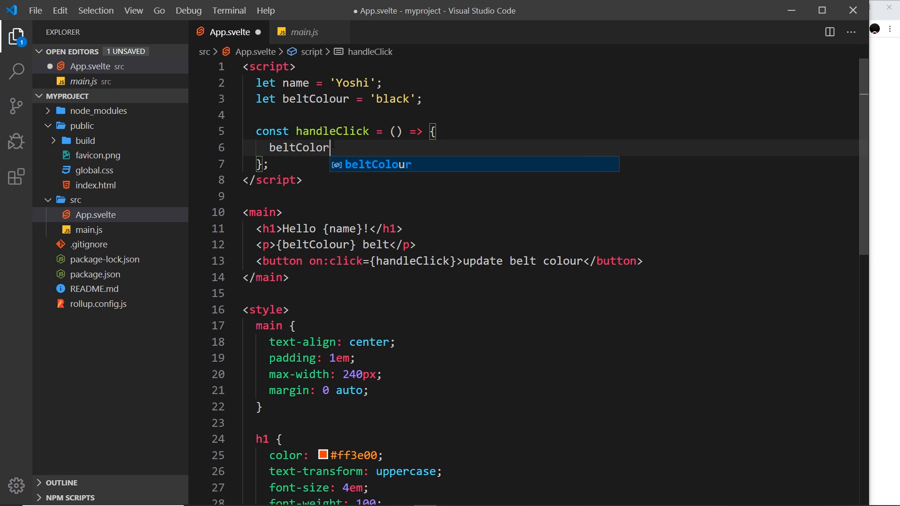
pyautogui.write(" = '")
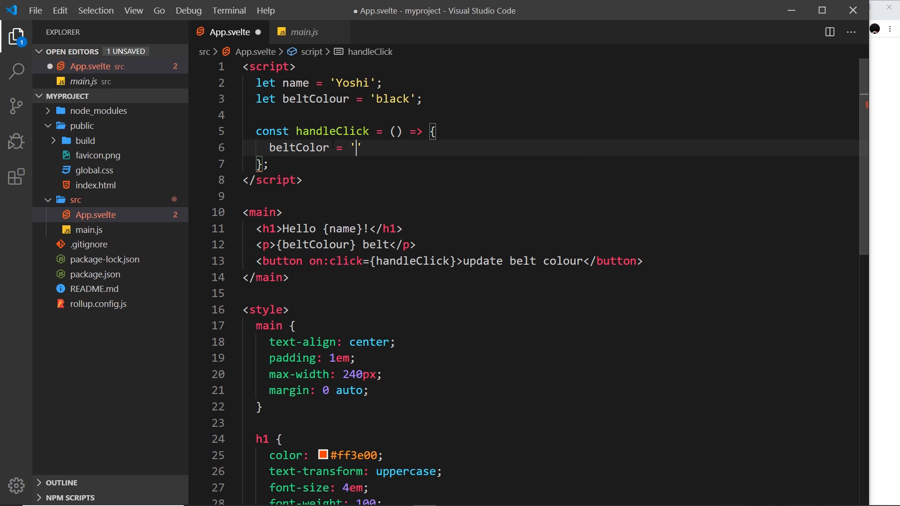
pyautogui.write("orange'")
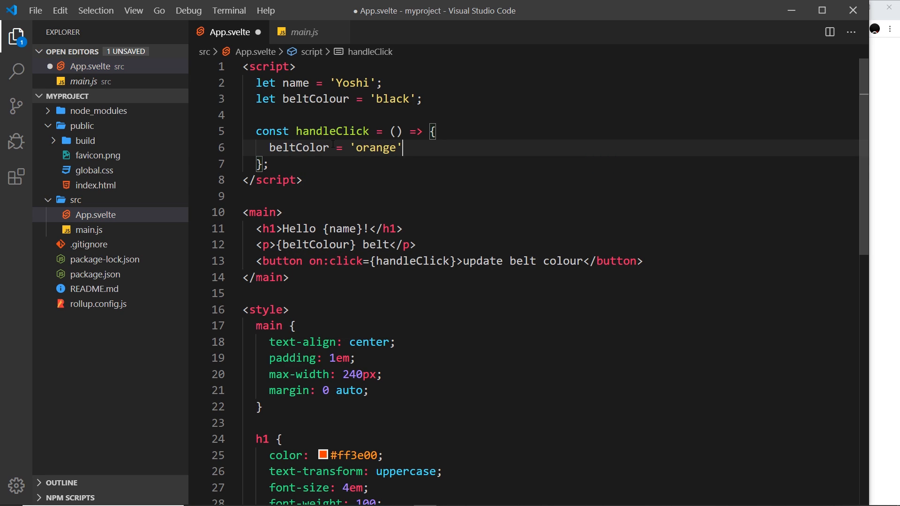
pyautogui.write(';')
# Highlight the button's on:click attribute, the beltColour declaration and the {beltColour} belt paragraph to explain them
pyautogui.moveTo(310, 261); pyautogui.dragTo(453, 261)
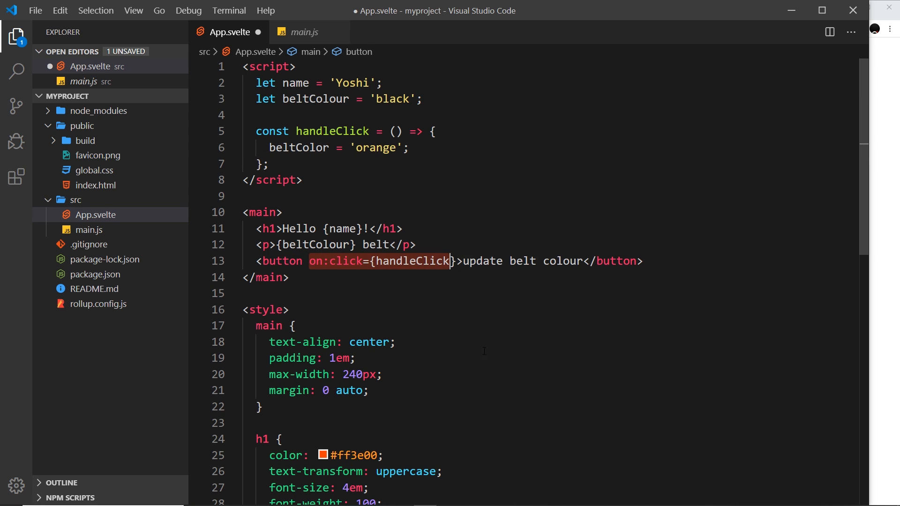
pyautogui.moveTo(645, 261)
pyautogui.mouseDown()
pyautogui.moveTo(288, 261)
pyautogui.moveTo(451, 262)
pyautogui.mouseUp()
pyautogui.click(437, 261)
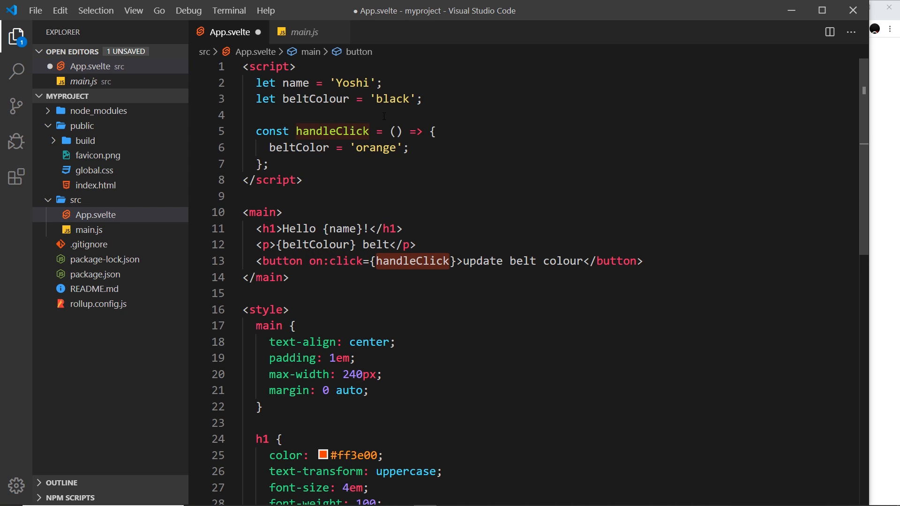
pyautogui.click(412, 98)
pyautogui.moveTo(353, 99); pyautogui.dragTo(283, 99)
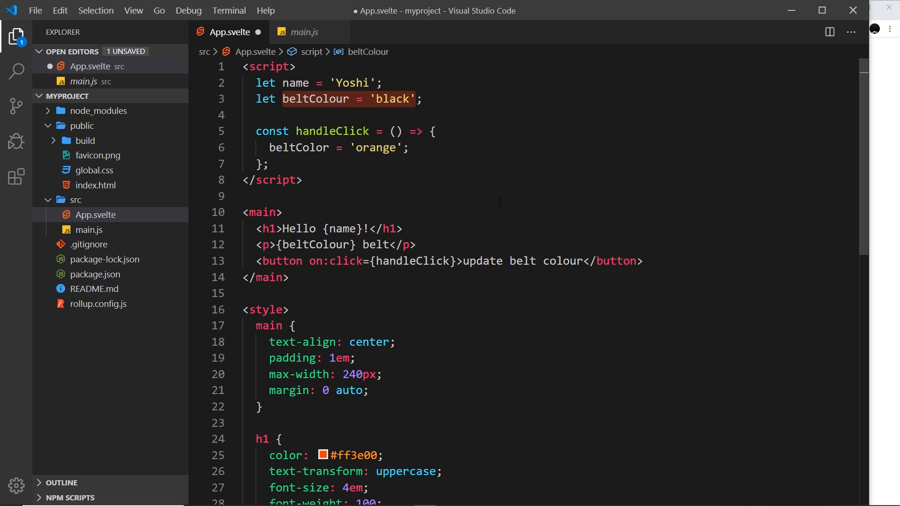
pyautogui.moveTo(269, 245); pyautogui.dragTo(417, 245)
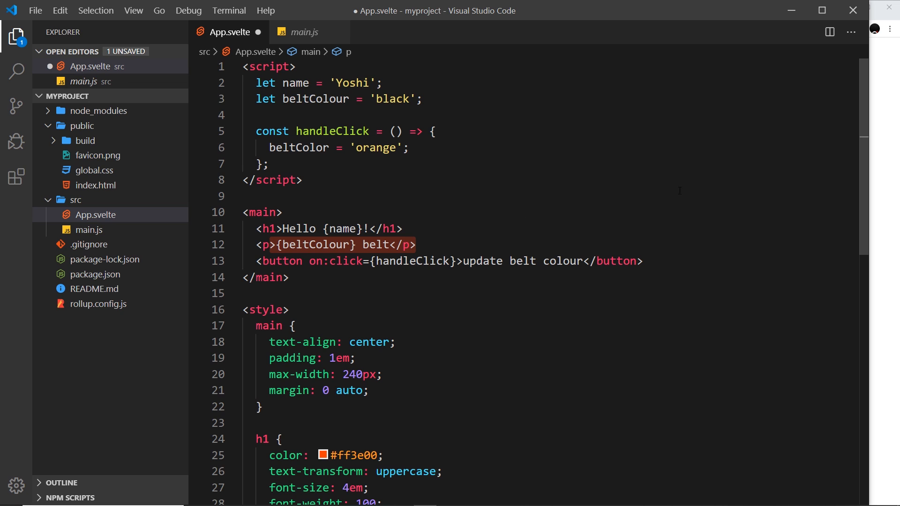
# Save App.svelte and try the update belt colour button in Chrome, which does nothing yet
pyautogui.click(679, 212)
pyautogui.hotkey('ctrl', 's')
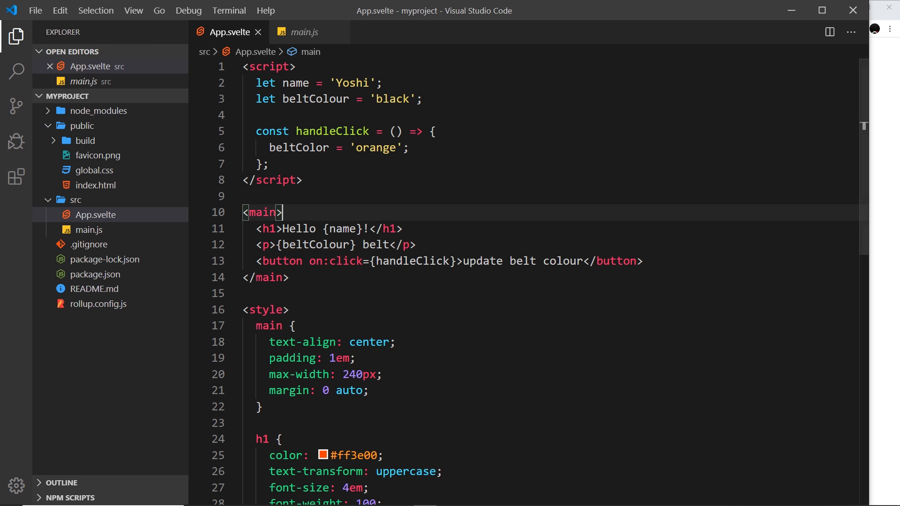
pyautogui.hotkey('alt', 'Tab')
pyautogui.click(465, 223)
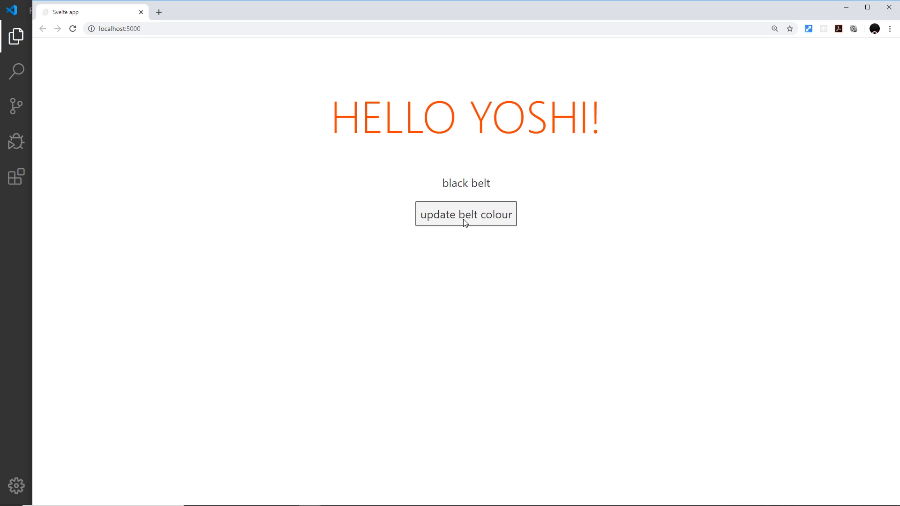
pyautogui.click(465, 223)
pyautogui.click(8, 281)
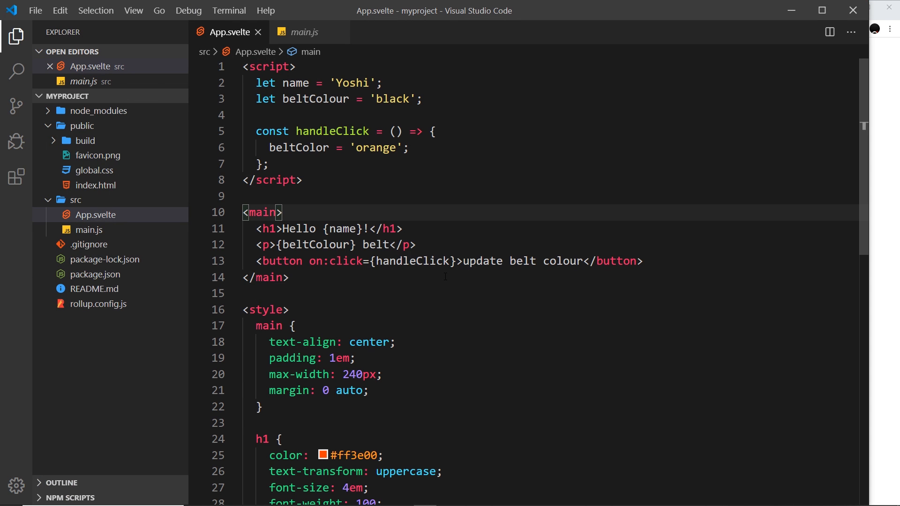
# Correct beltColor to beltColour in handleClick, save, and confirm the button now shows 'orange belt'
pyautogui.click(322, 148)
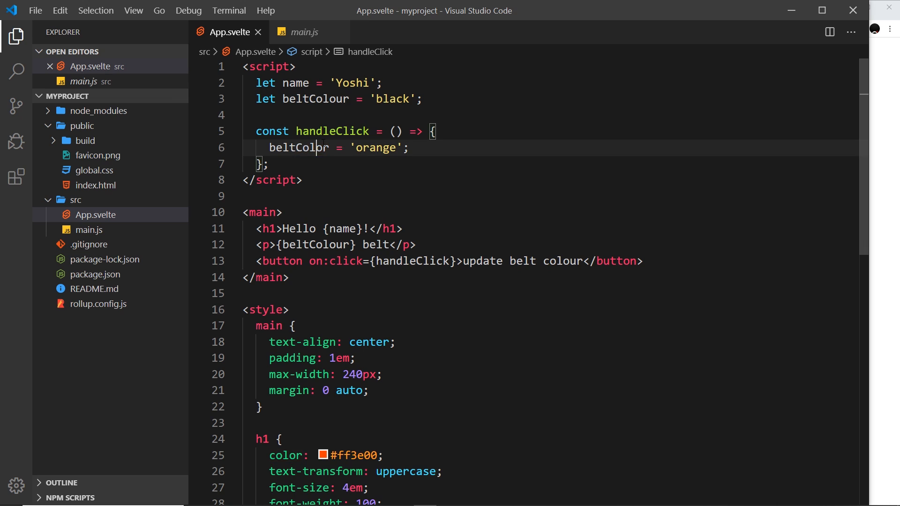
pyautogui.write('u')
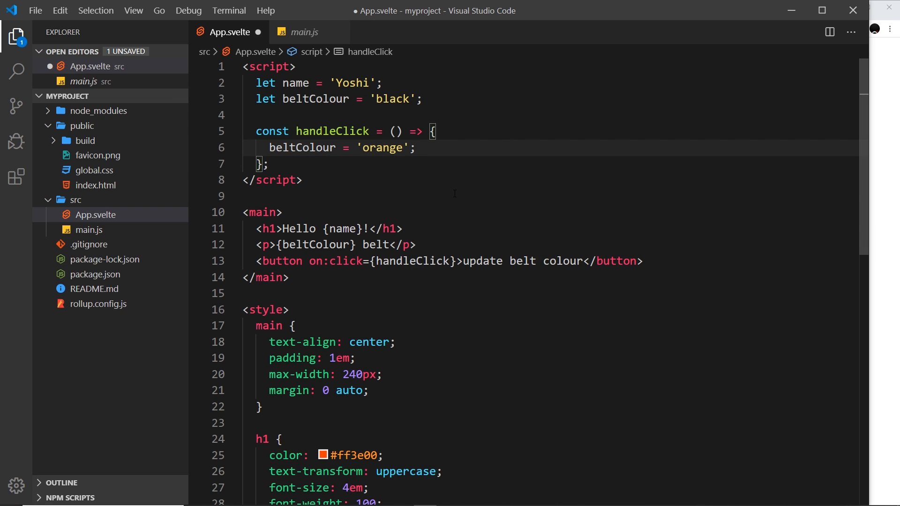
pyautogui.hotkey('ctrl', 's')
pyautogui.click(884, 115)
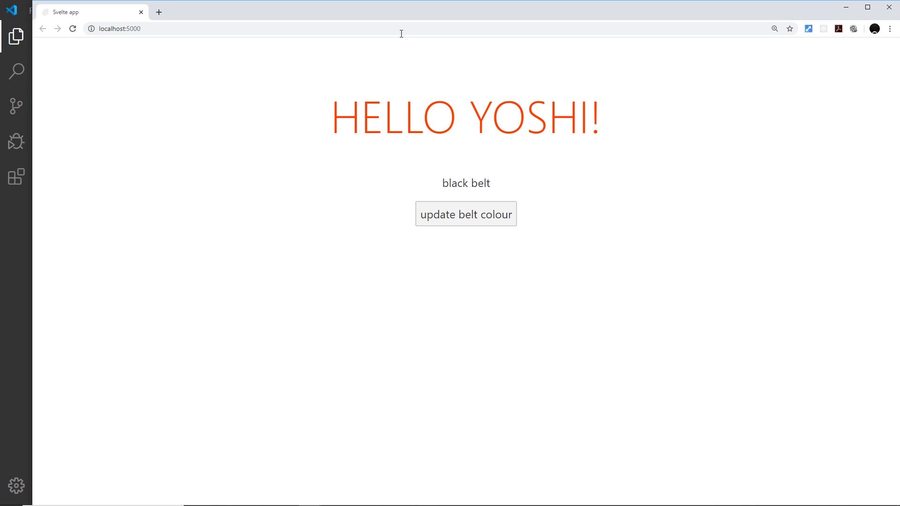
pyautogui.click(469, 216)
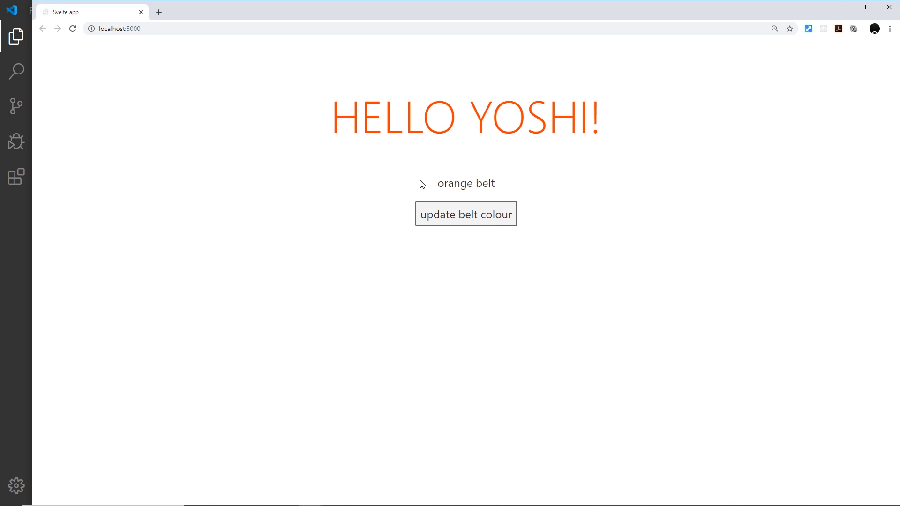
pyautogui.click(11, 351)
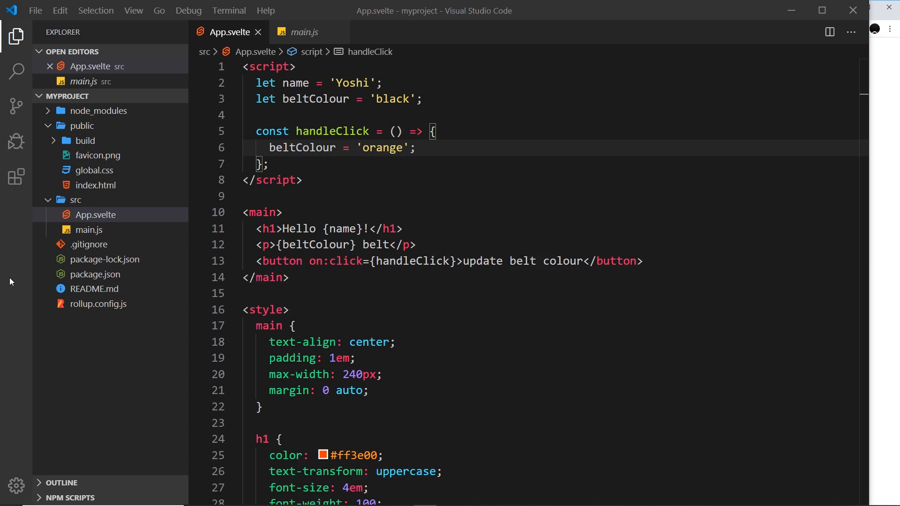
pyautogui.moveTo(309, 261); pyautogui.dragTo(458, 261)
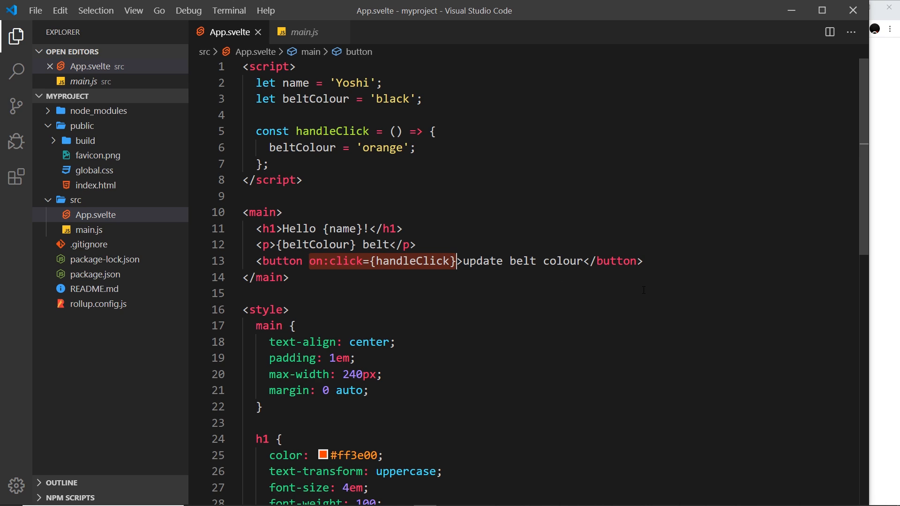
pyautogui.moveTo(357, 245); pyautogui.dragTo(276, 245)
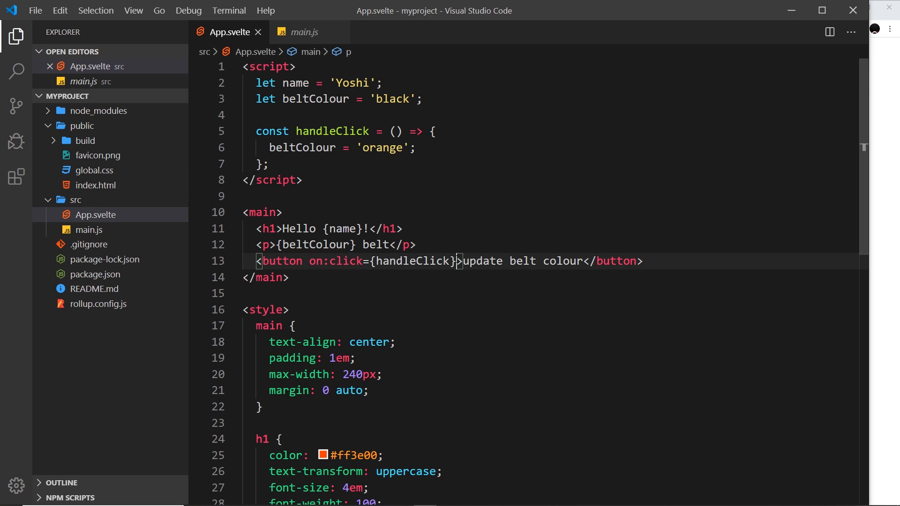
pyautogui.moveTo(458, 261); pyautogui.dragTo(317, 261)
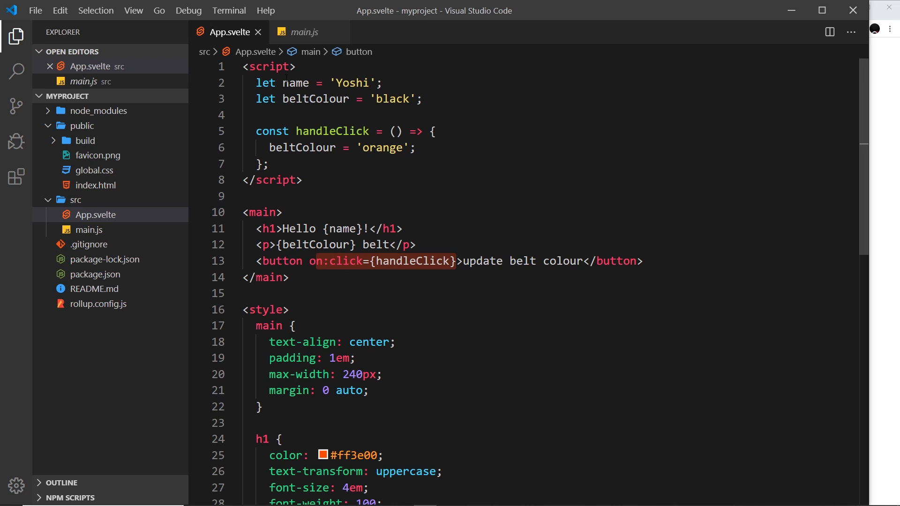
pyautogui.moveTo(255, 83)
pyautogui.mouseDown()
pyautogui.moveTo(557, 315)
pyautogui.moveTo(584, 429)
pyautogui.mouseUp()
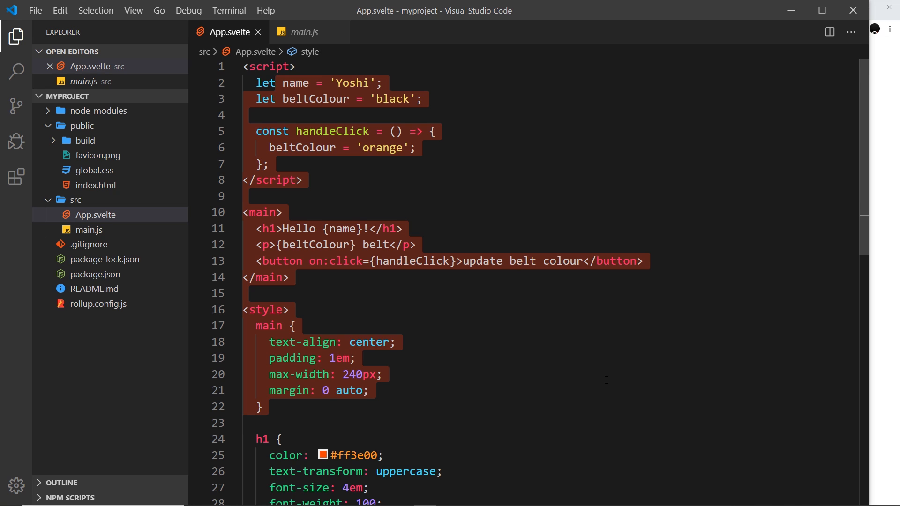
# Expand public/build, view the compiled bundle.js, and close it to return to App.svelte
pyautogui.click(85, 140)
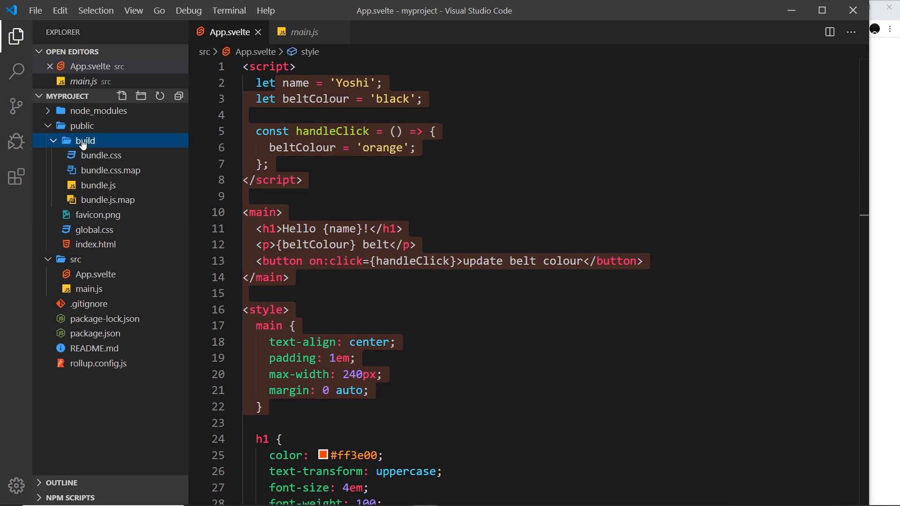
pyautogui.click(97, 185)
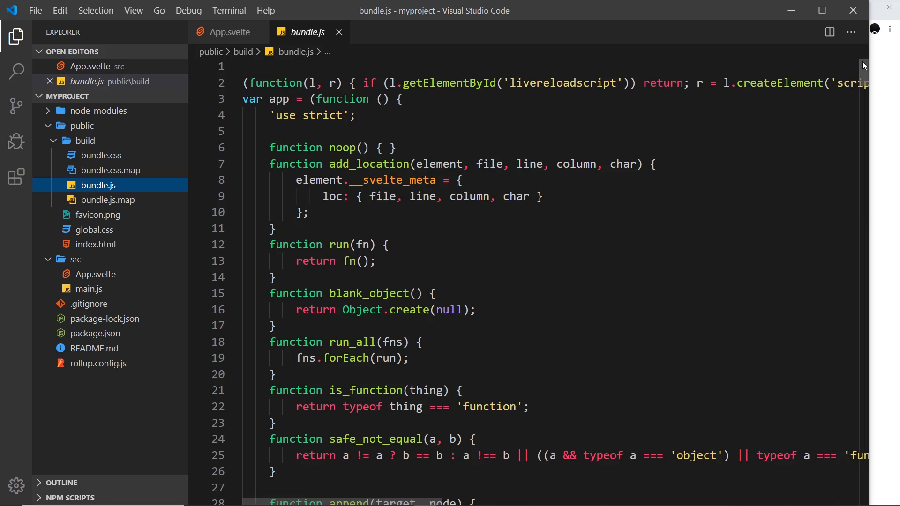
pyautogui.moveTo(863, 65); pyautogui.dragTo(863, 366)
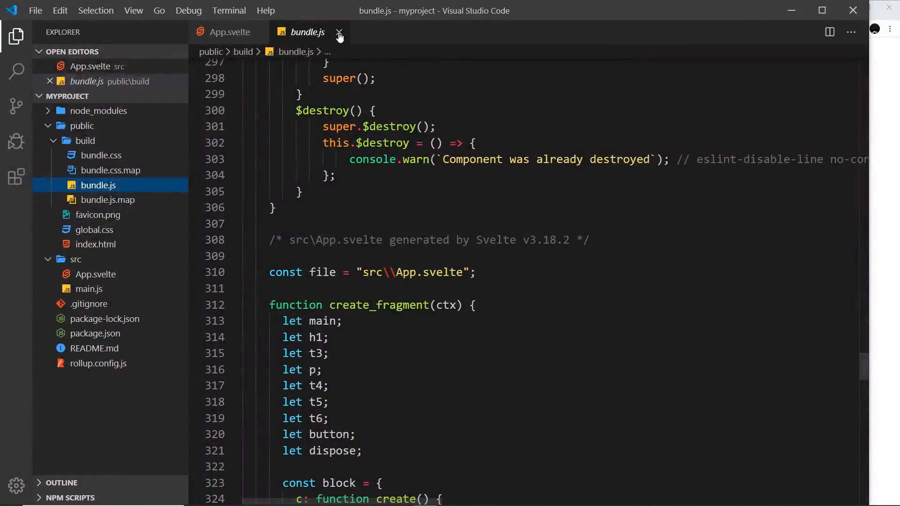
pyautogui.click(339, 33)
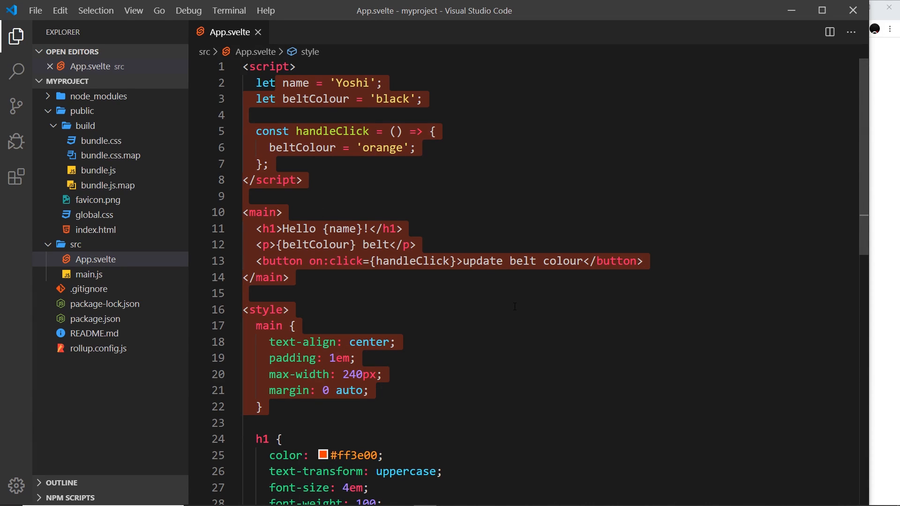
pyautogui.click(568, 302)
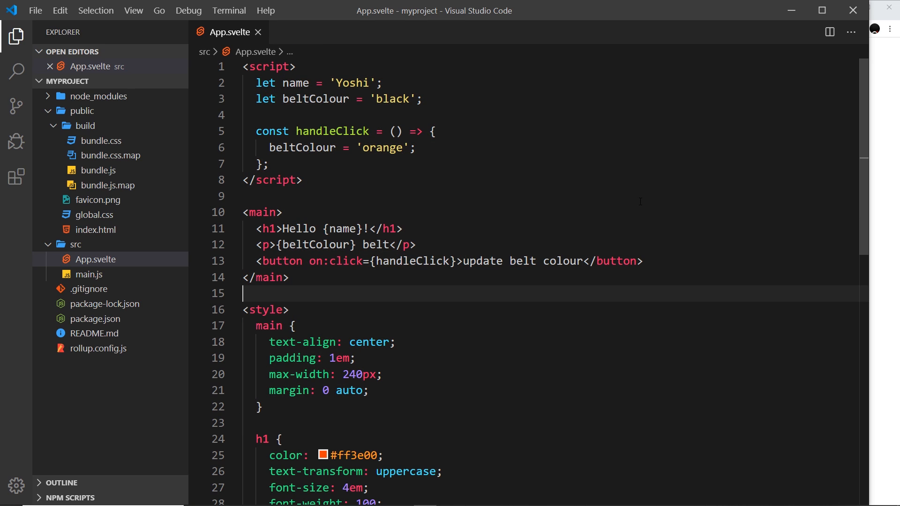
pyautogui.moveTo(312, 83); pyautogui.dragTo(423, 99)
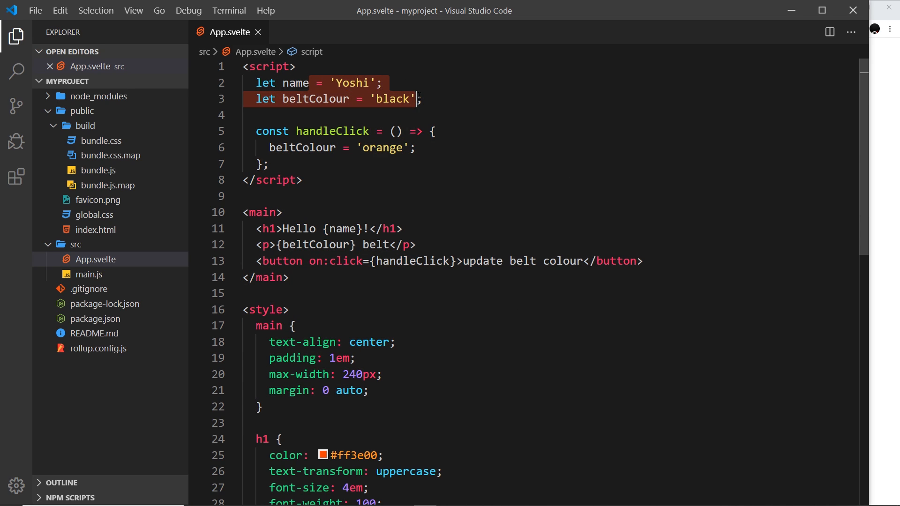
pyautogui.click(333, 228)
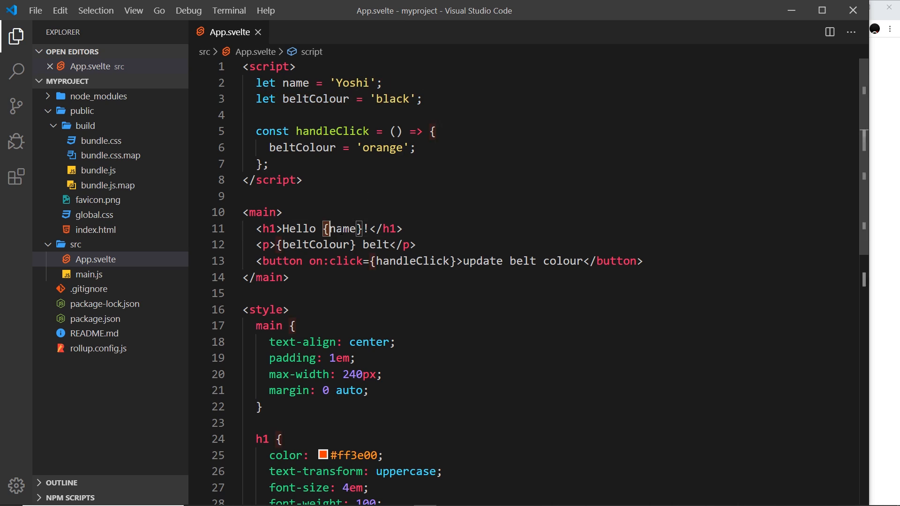
pyautogui.click(350, 244)
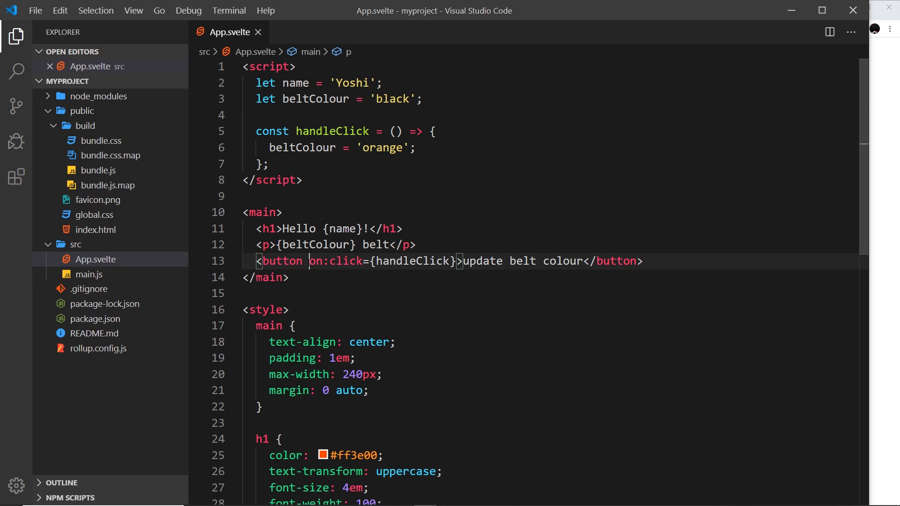
pyautogui.moveTo(309, 261); pyautogui.dragTo(363, 261)
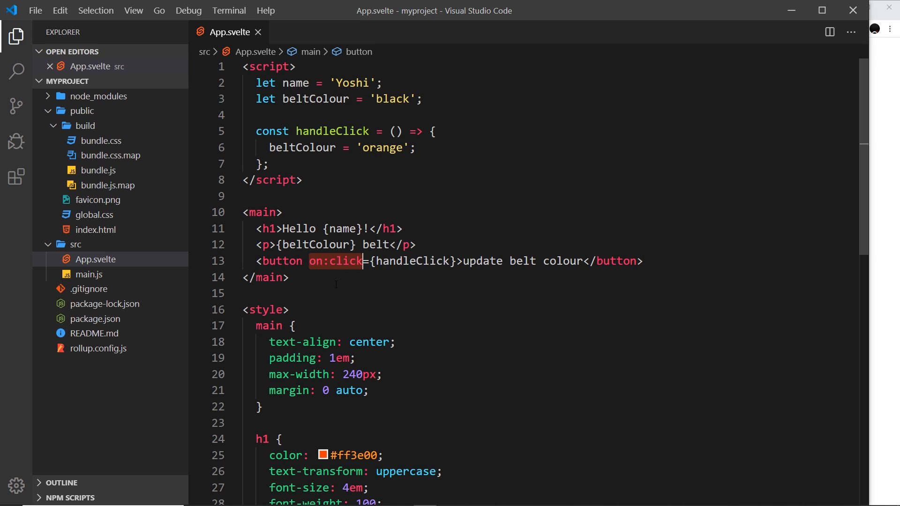
pyautogui.click(263, 261)
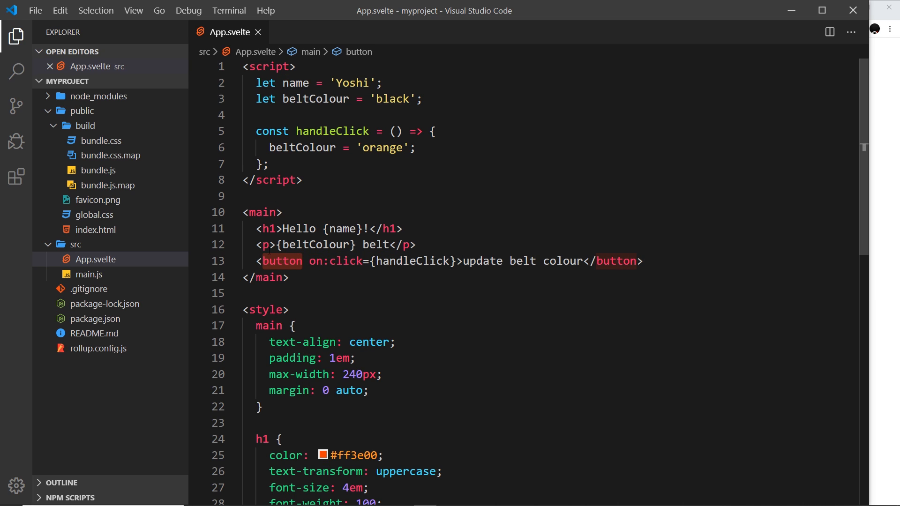